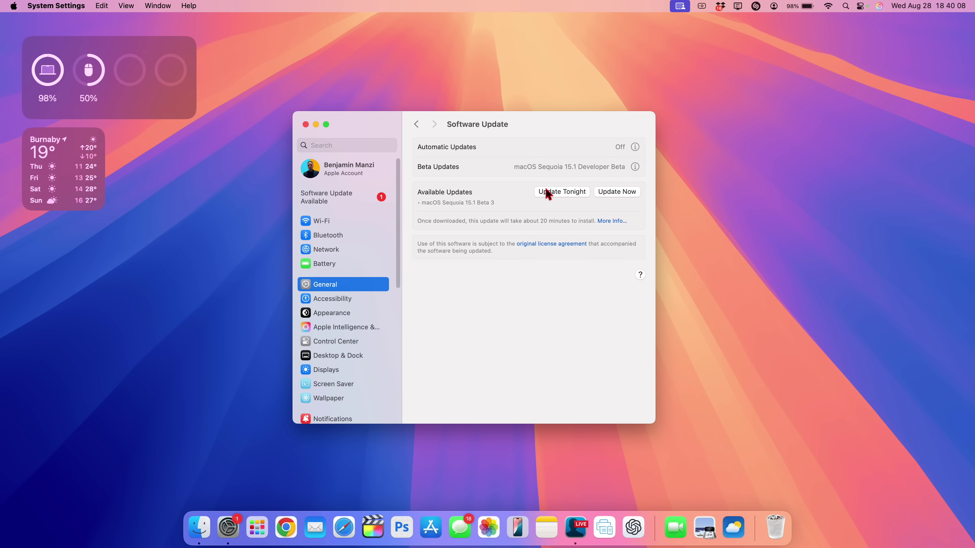
# - Show the details of the available macOS Sequoia 15.1 Beta 3 update
pyautogui.click(606, 222)
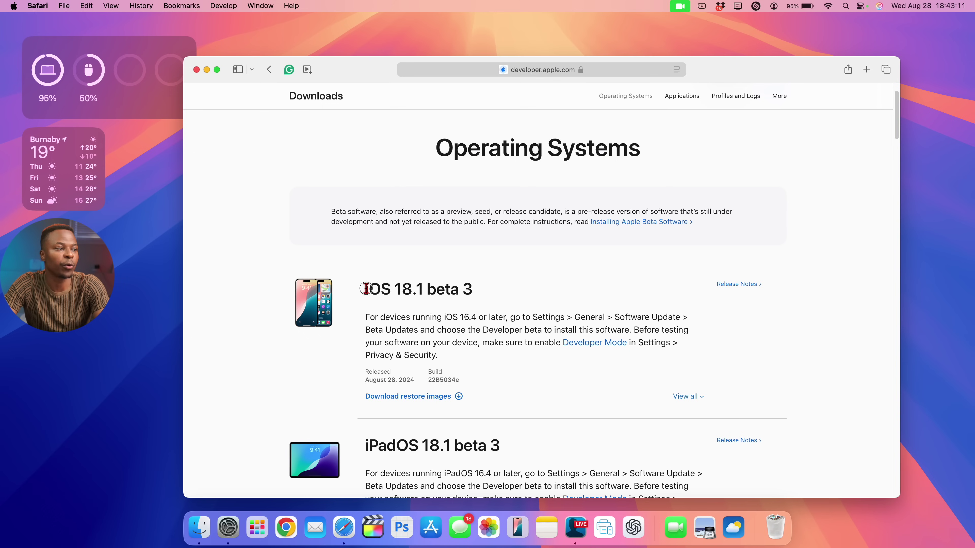
# - Highlight the iOS 18.1 beta 3, macOS 15.1 beta 3 and iPadOS 18 beta 8 titles
pyautogui.moveTo(364, 288); pyautogui.dragTo(496, 283)
pyautogui.scroll(-5, 496, 283)
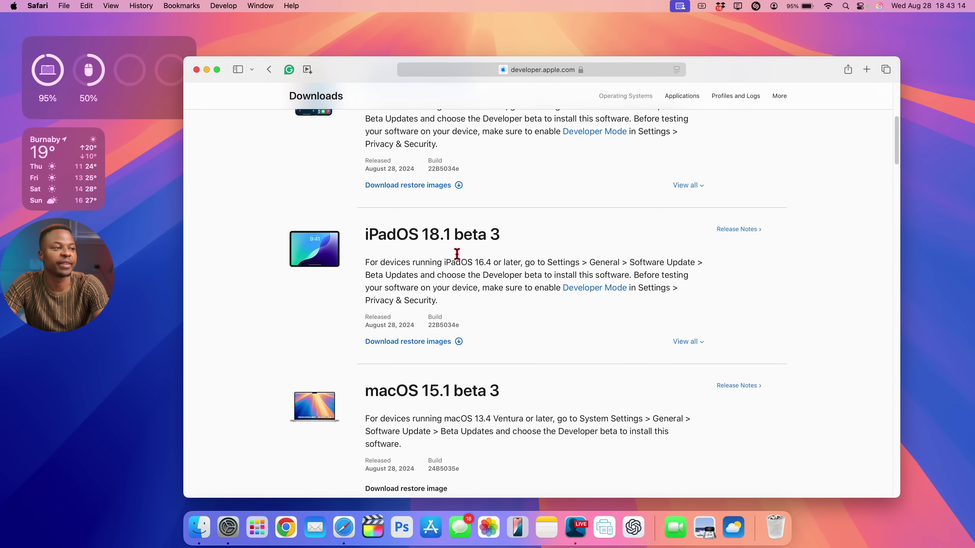
pyautogui.scroll(-4, 517, 322)
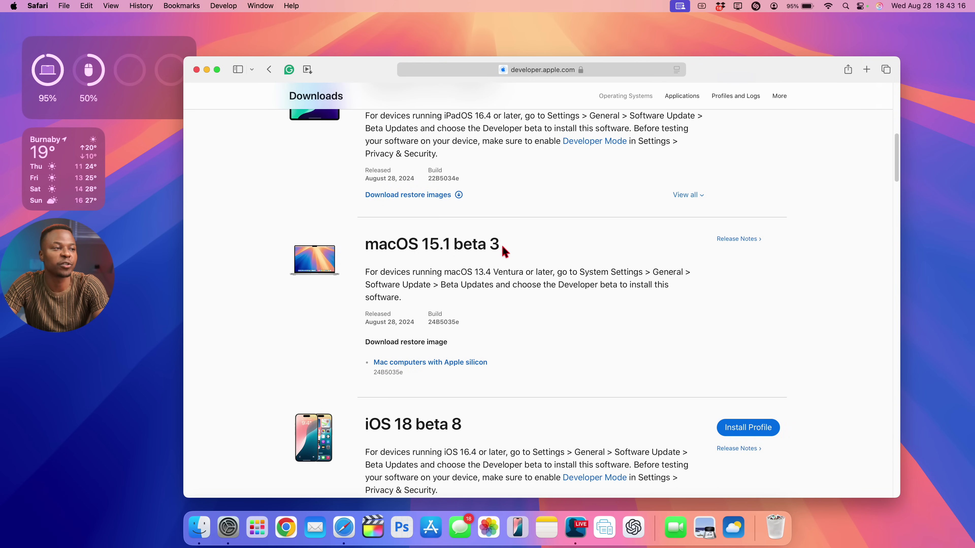
pyautogui.moveTo(361, 244); pyautogui.dragTo(586, 240)
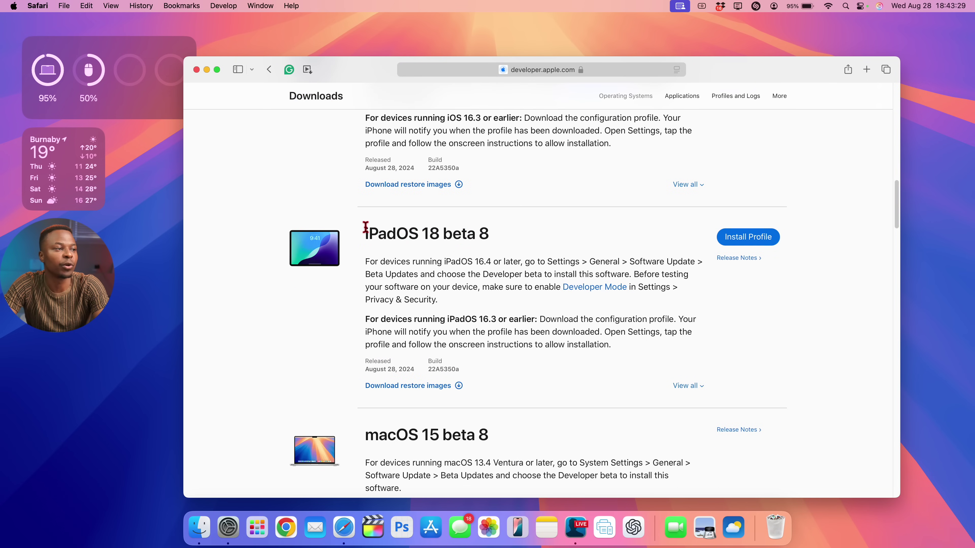
pyautogui.moveTo(363, 233); pyautogui.dragTo(510, 227)
pyautogui.scroll(-5, 510, 226)
pyautogui.scroll(-3, 511, 226)
# - Highlight the remaining OS release titles further down, then return to the page top
pyautogui.moveTo(367, 180); pyautogui.dragTo(501, 184)
pyautogui.scroll(-8, 502, 184)
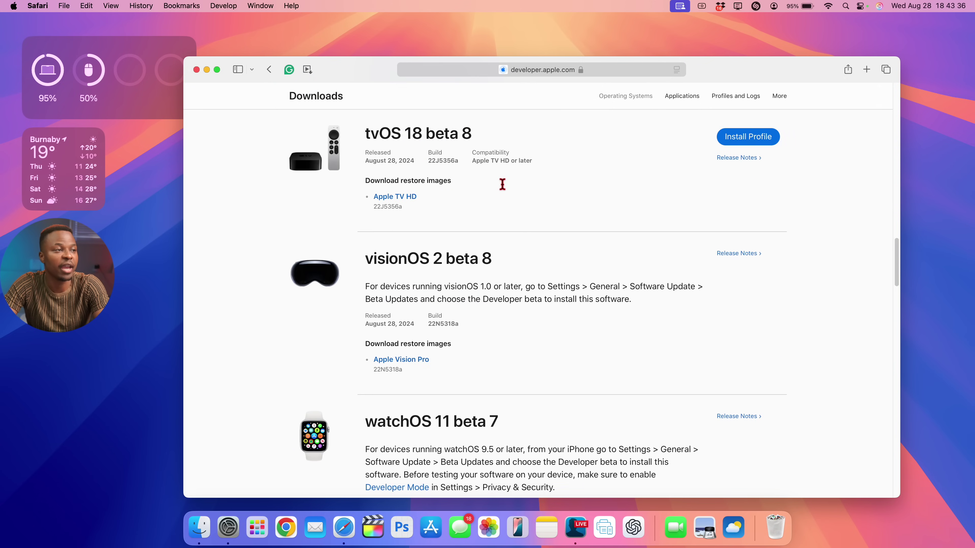
pyautogui.scroll(4, 502, 188)
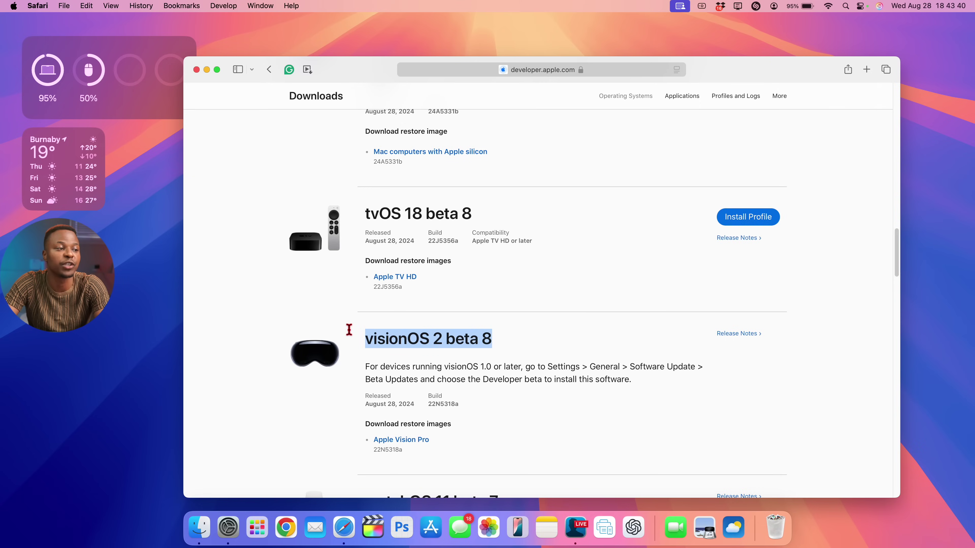
pyautogui.scroll(-5, 348, 332)
pyautogui.scroll(-2, 348, 330)
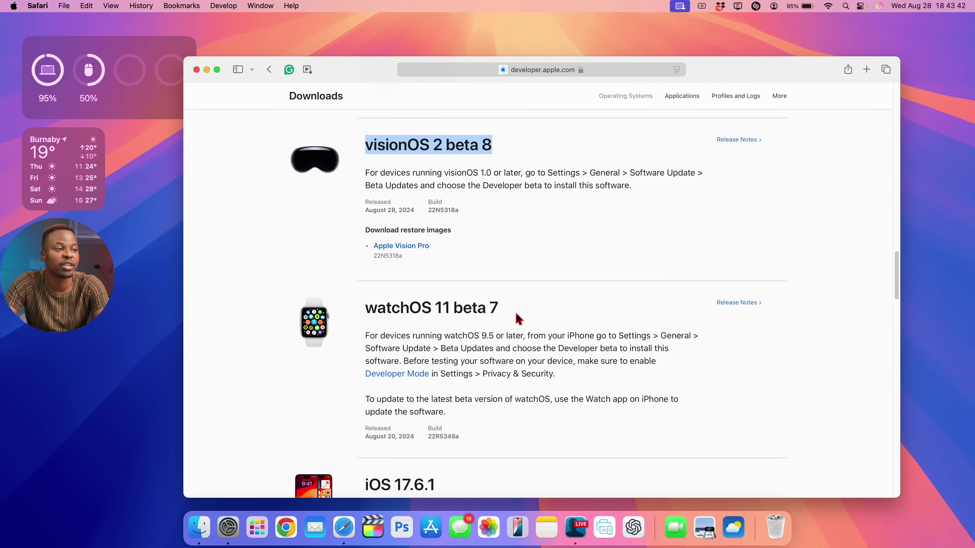
pyautogui.moveTo(497, 308); pyautogui.dragTo(358, 308)
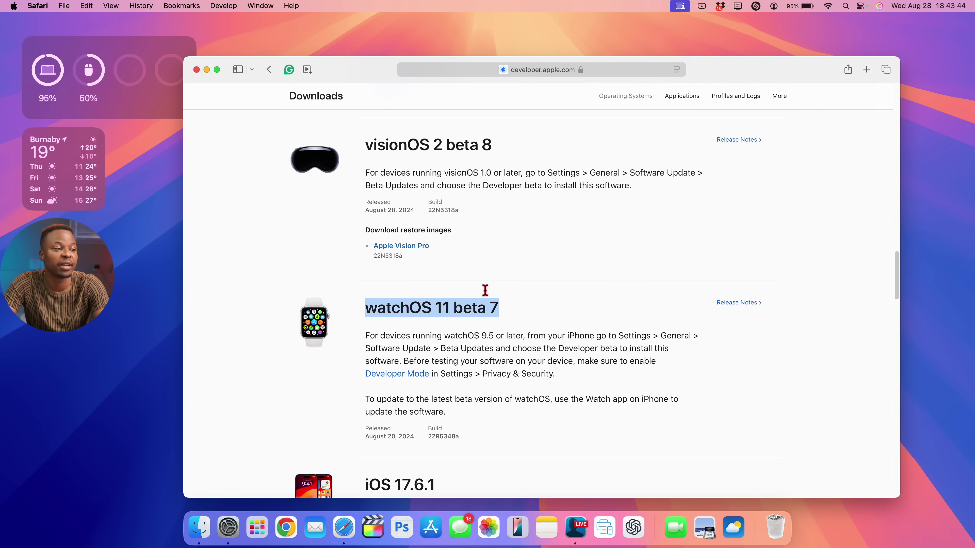
pyautogui.scroll(15, 487, 305)
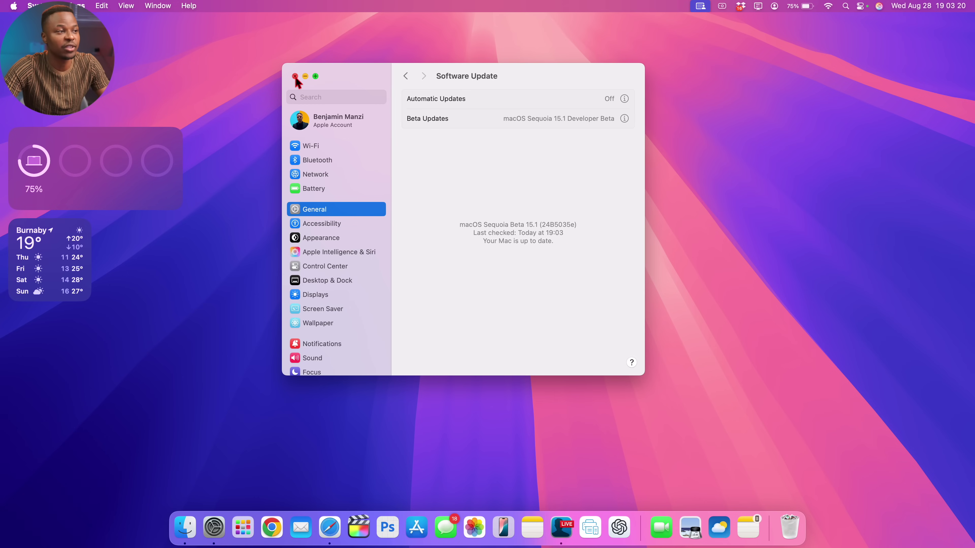
# - Minimize System Settings, launch the App Store centred on screen, and dismiss its What's New welcome
pyautogui.click(305, 76)
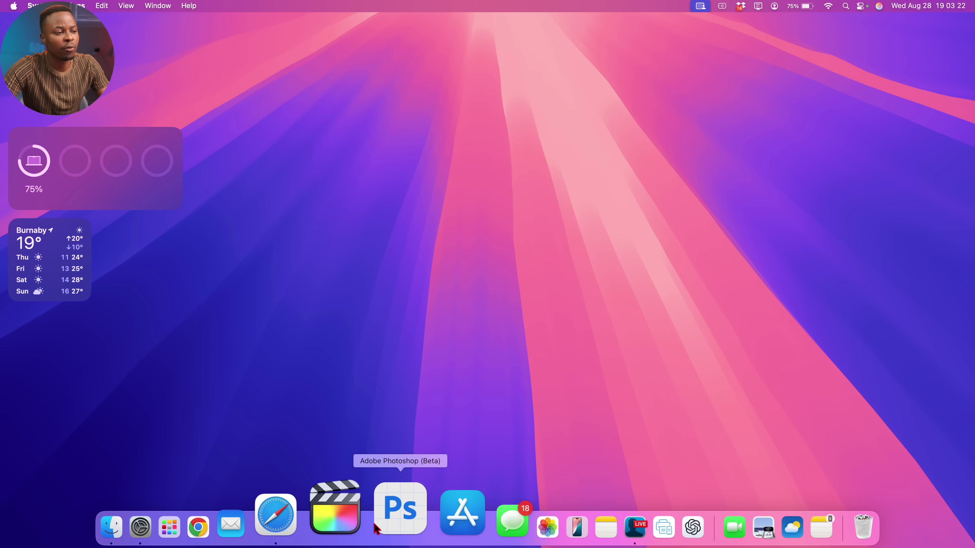
pyautogui.click(412, 517)
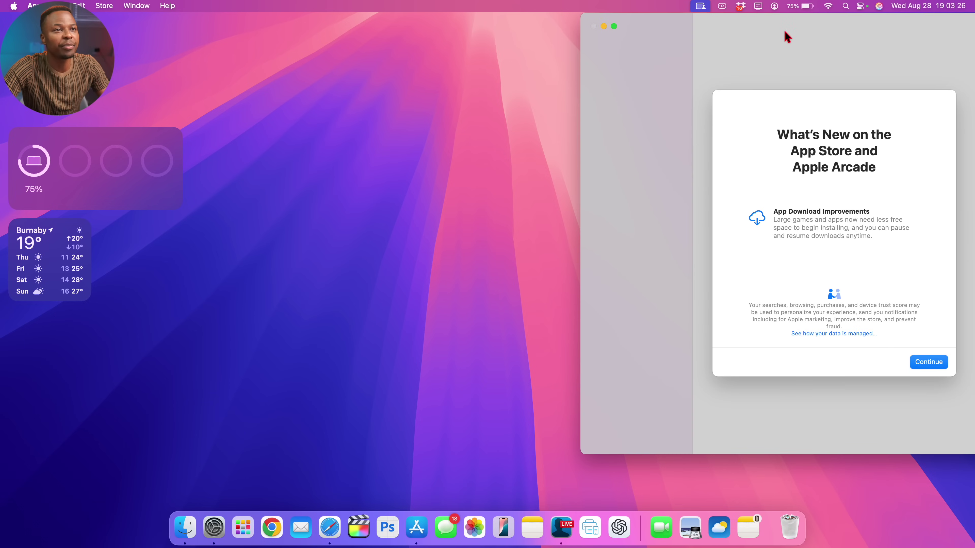
pyautogui.moveTo(788, 35); pyautogui.dragTo(457, 54)
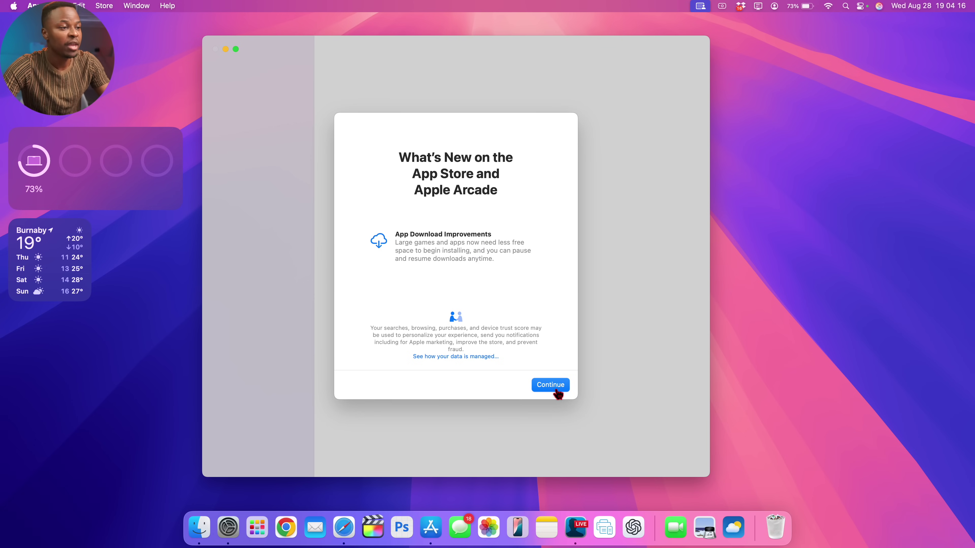
pyautogui.click(556, 386)
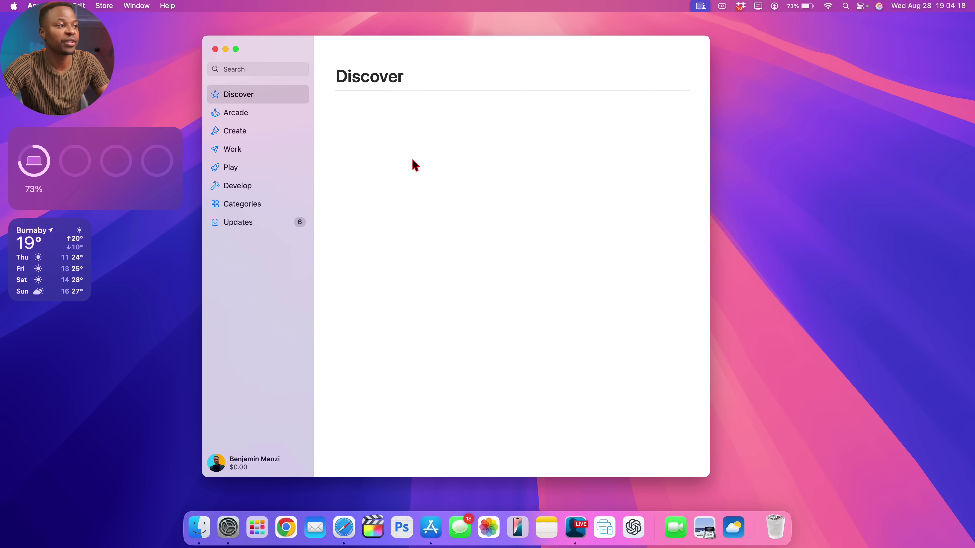
# - Show the App Store's Updates list of available app updates
pyautogui.click(271, 224)
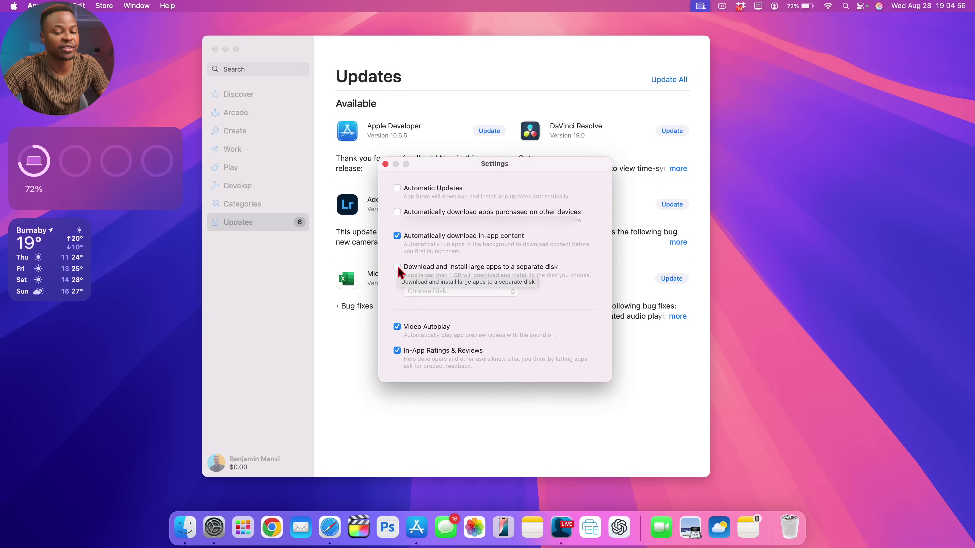
# - Turn on 'Download and install large apps to a separate disk' without choosing a disk
pyautogui.click(397, 268)
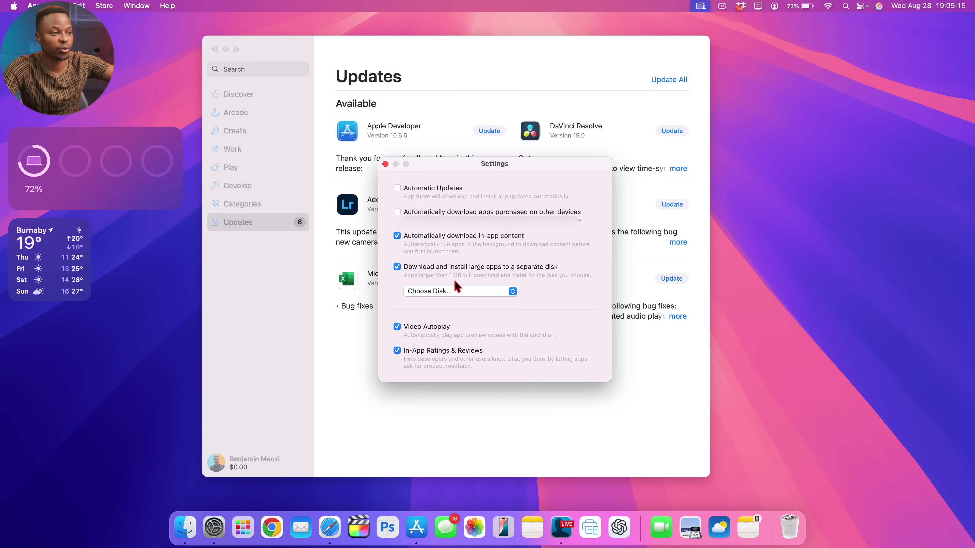
pyautogui.click(444, 293)
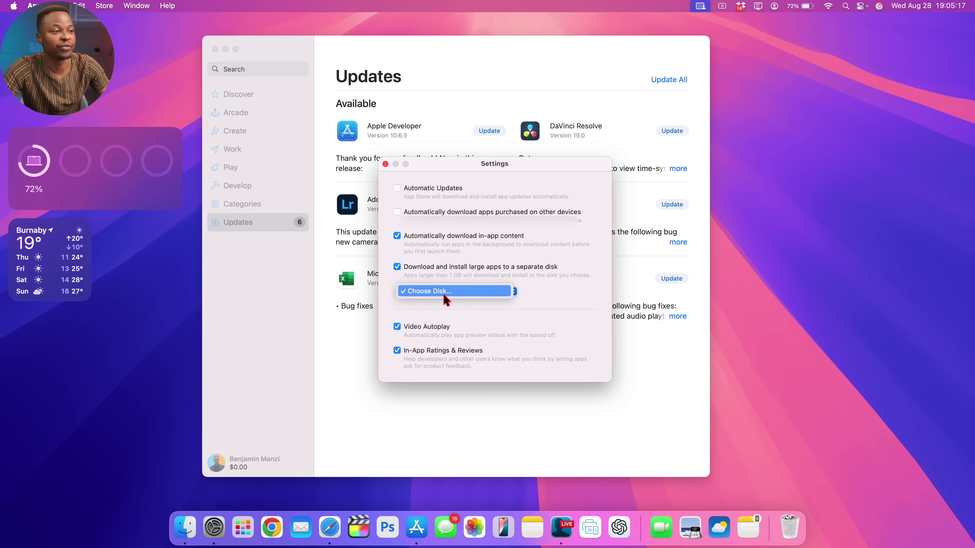
pyautogui.click(445, 294)
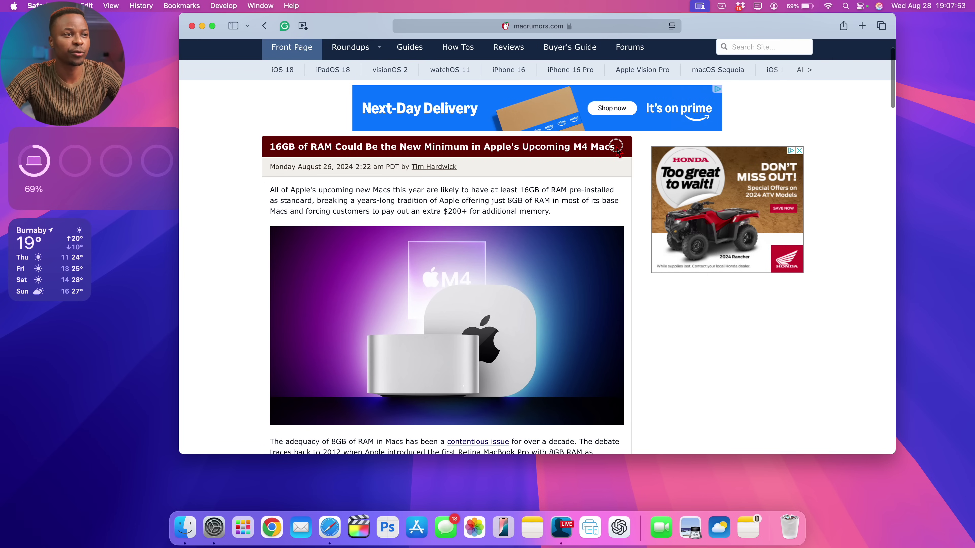
# - Select '16GB of RAM' in the MacRumors headline, after briefly selecting 'M4 Macs'
pyautogui.moveTo(619, 144); pyautogui.dragTo(577, 147)
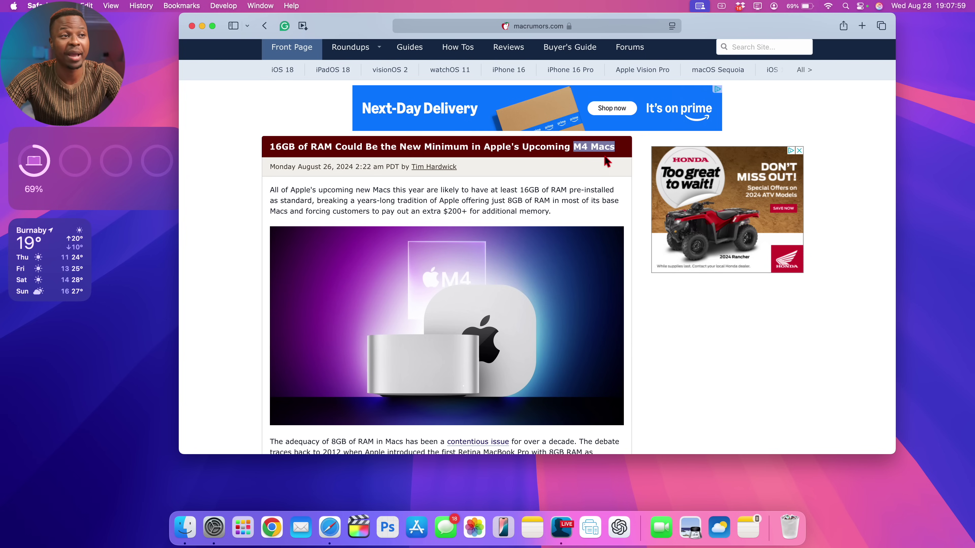
pyautogui.click(302, 149)
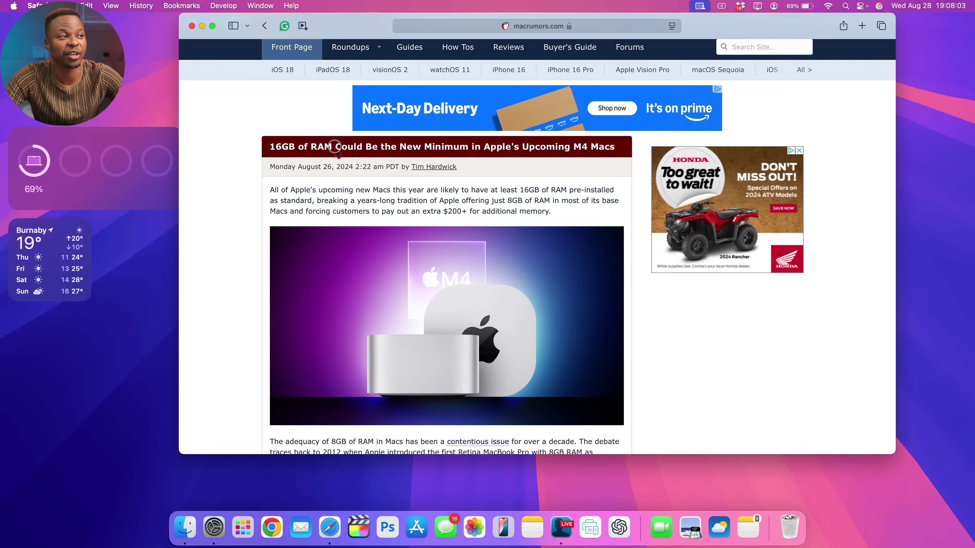
pyautogui.moveTo(334, 147); pyautogui.dragTo(271, 143)
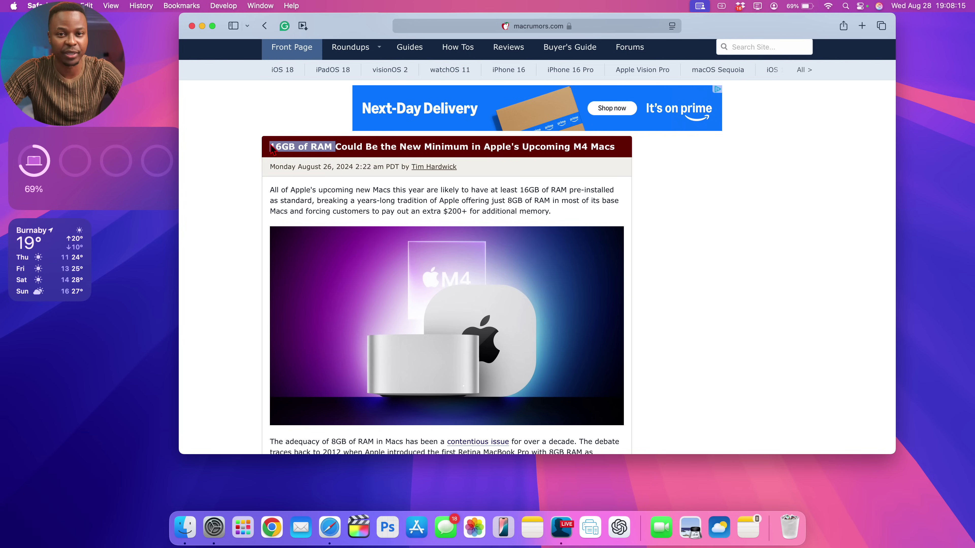
# - Launch Photos from Launchpad and get started past its What's New welcome
pyautogui.press('F4')
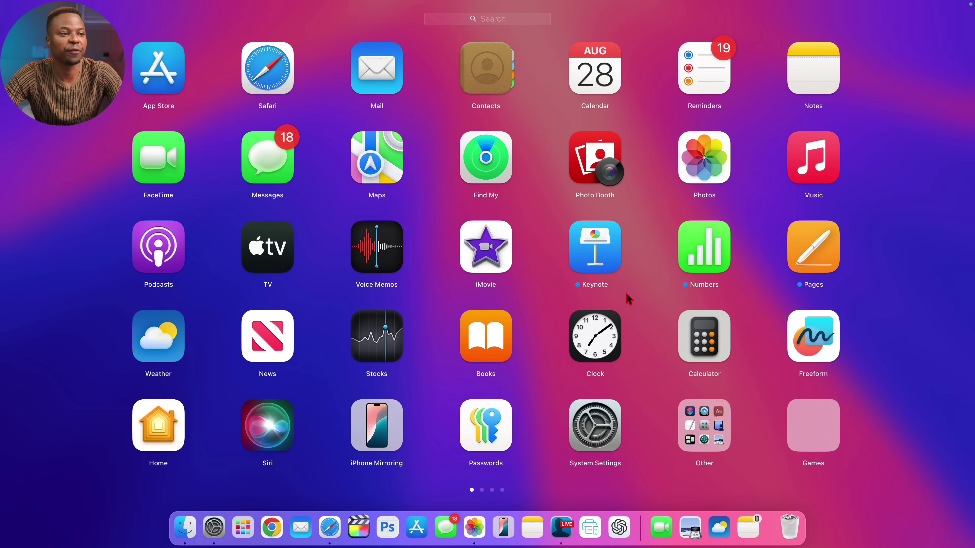
pyautogui.click(686, 174)
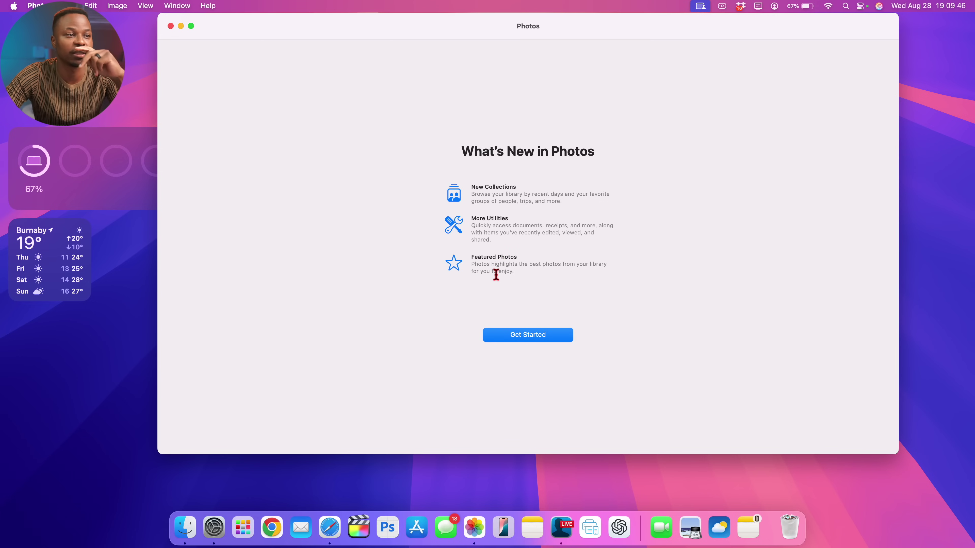
pyautogui.click(542, 337)
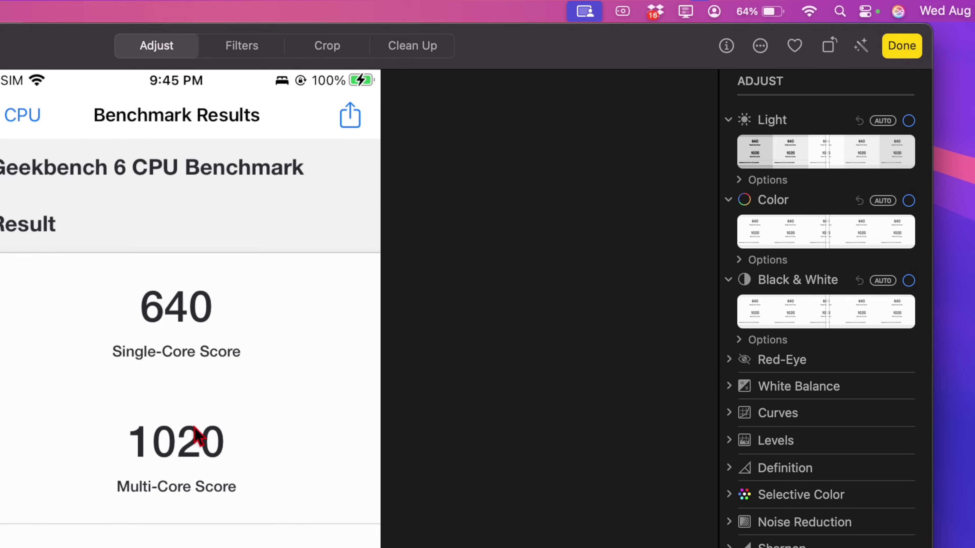
# - Look at the Clean Up tools on the Geekbench screenshot, then leave the editor unchanged
pyautogui.click(426, 47)
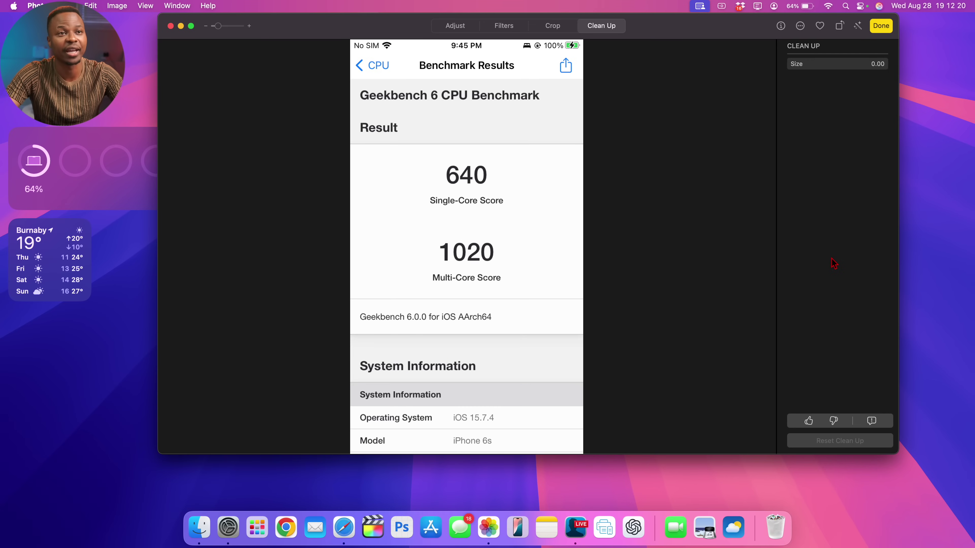
pyautogui.click(880, 26)
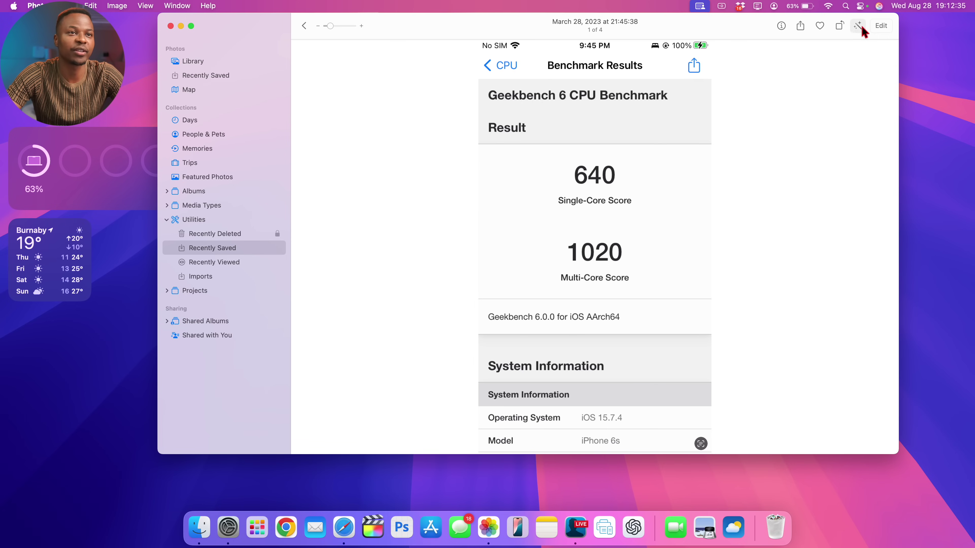
# - Erase the 640 single-core score from the Geekbench screenshot with Clean Up and save
pyautogui.click(880, 25)
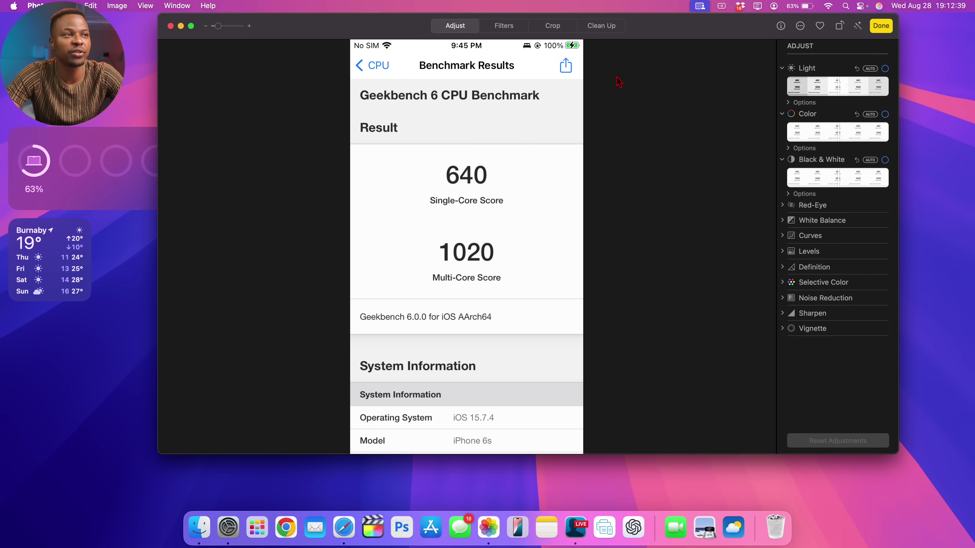
pyautogui.click(598, 25)
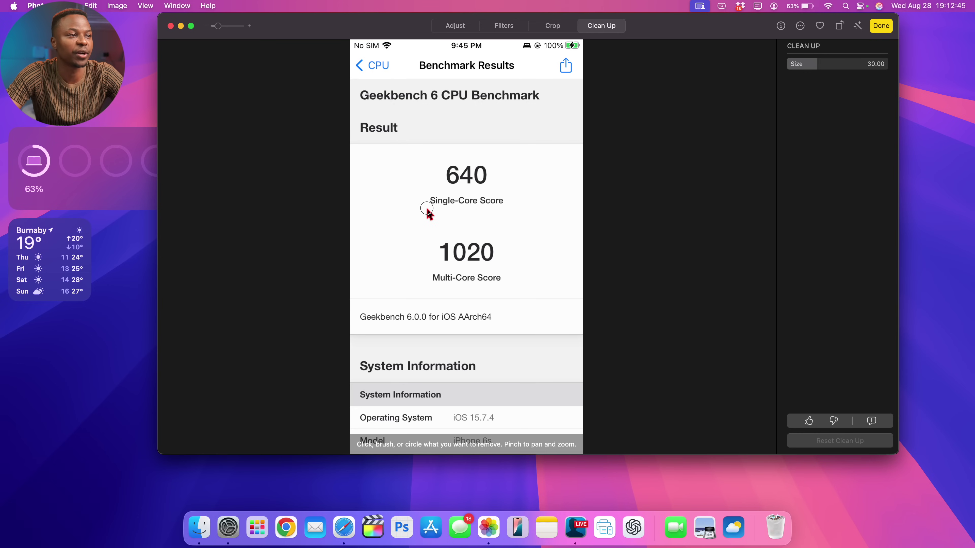
pyautogui.moveTo(426, 209); pyautogui.dragTo(508, 174)
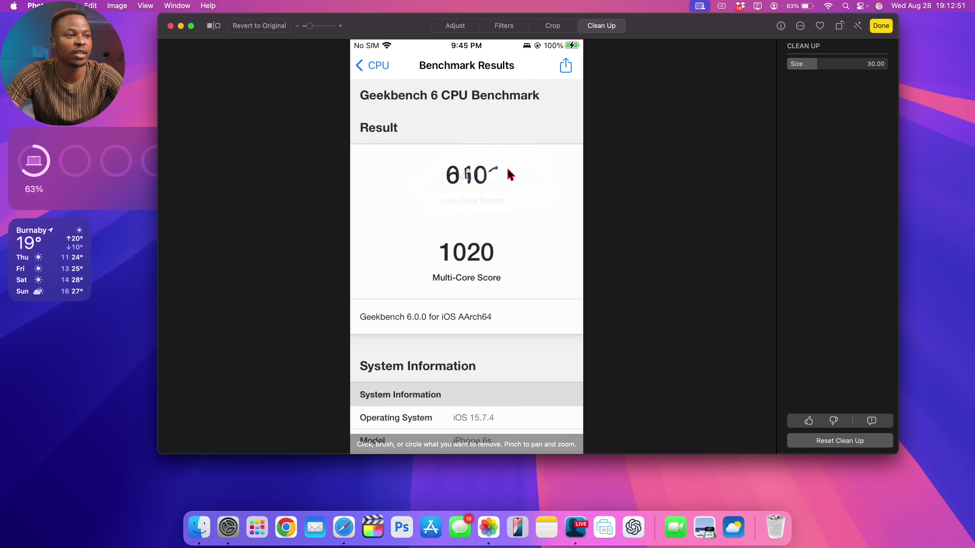
pyautogui.moveTo(516, 154)
pyautogui.mouseDown()
pyautogui.moveTo(429, 161)
pyautogui.moveTo(563, 190)
pyautogui.moveTo(483, 159)
pyautogui.mouseUp()
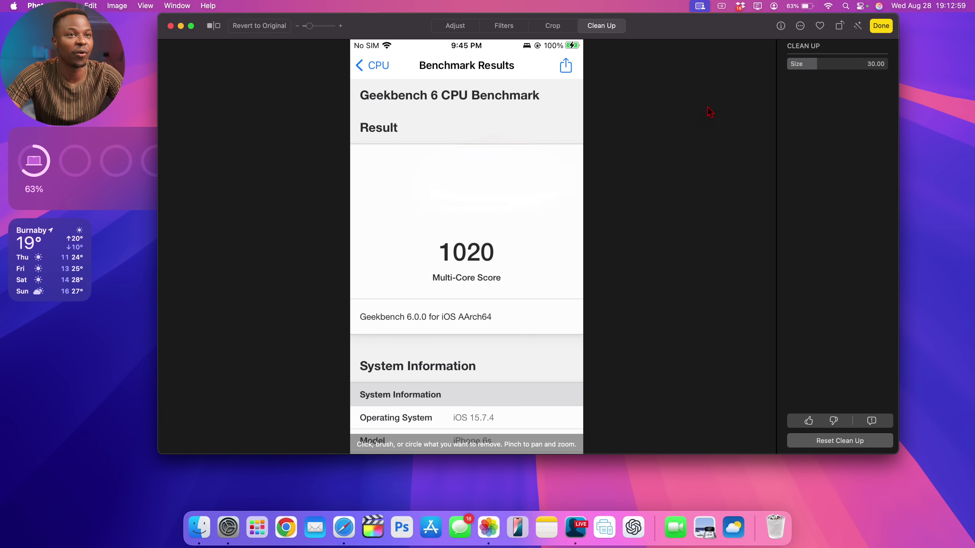
pyautogui.click(881, 25)
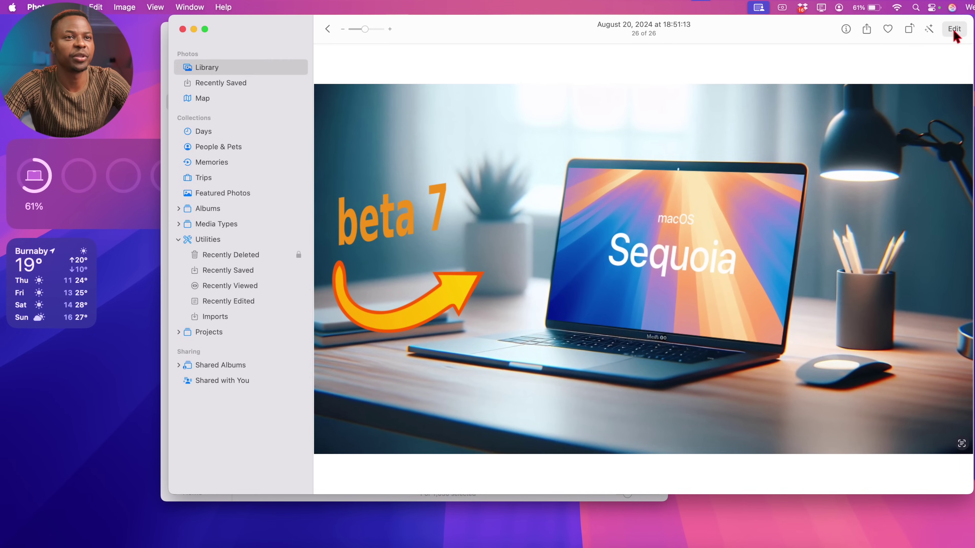
# - Clean Up the Sequoia image, erasing the pencil cup, desk lamp, yellow arrow and book
pyautogui.click(954, 29)
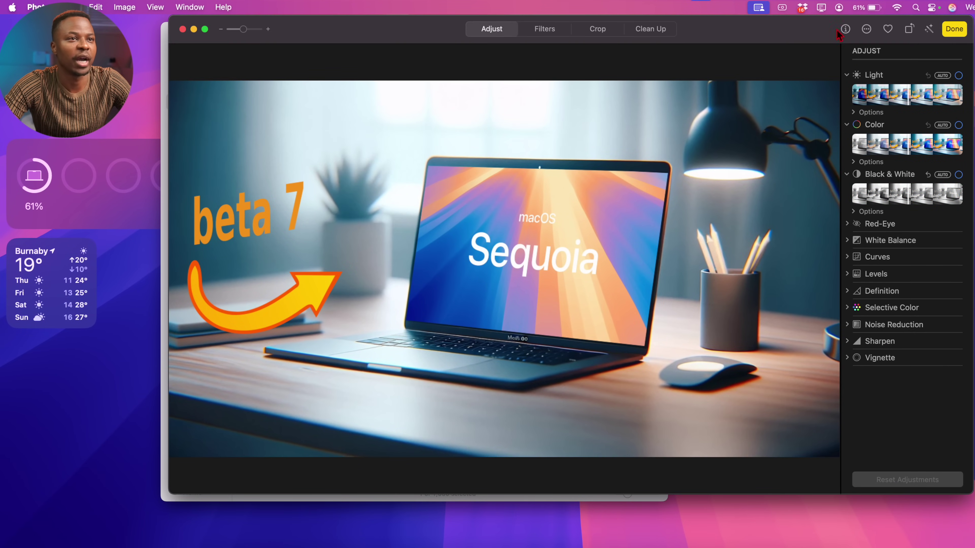
pyautogui.click(660, 32)
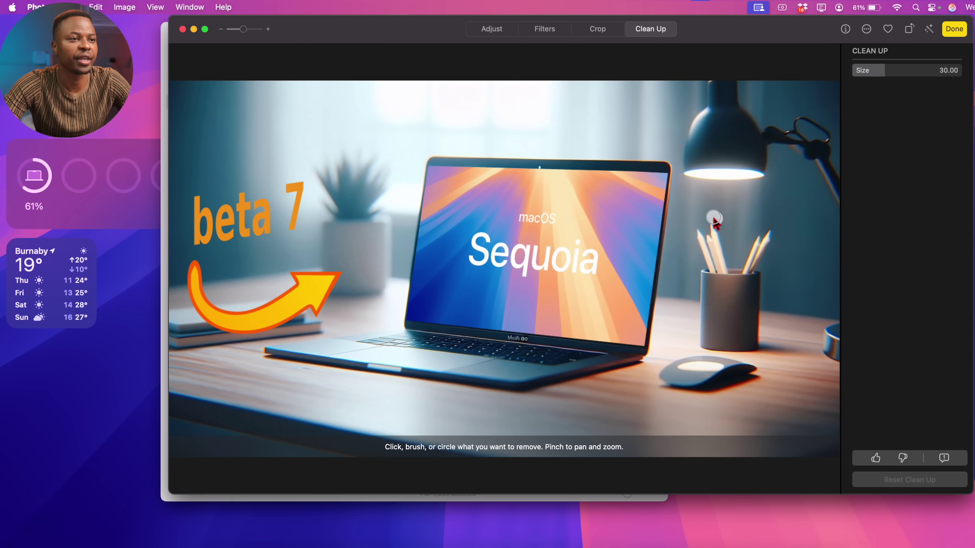
pyautogui.moveTo(714, 218)
pyautogui.mouseDown()
pyautogui.moveTo(690, 338)
pyautogui.moveTo(702, 351)
pyautogui.moveTo(740, 359)
pyautogui.moveTo(775, 336)
pyautogui.moveTo(796, 276)
pyautogui.moveTo(793, 220)
pyautogui.moveTo(781, 219)
pyautogui.mouseUp()
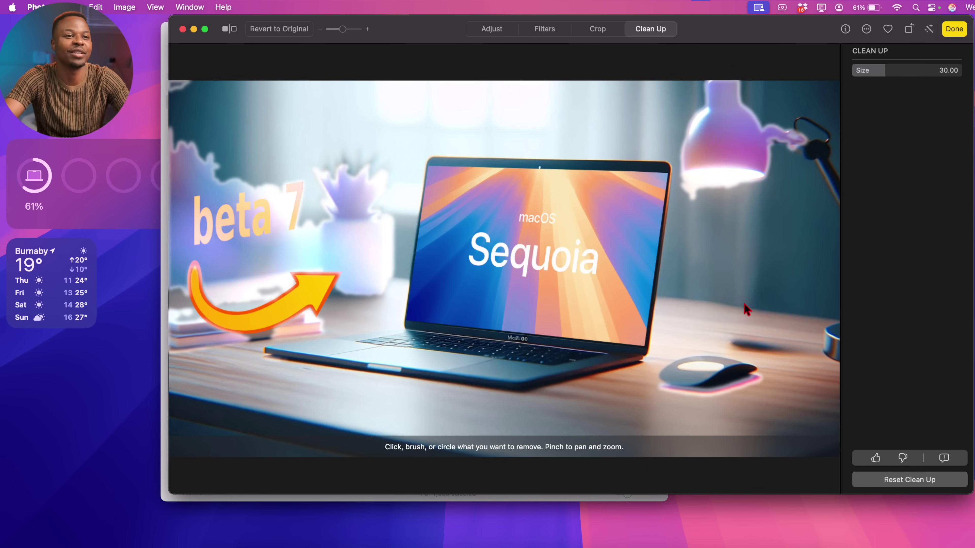
pyautogui.click(734, 152)
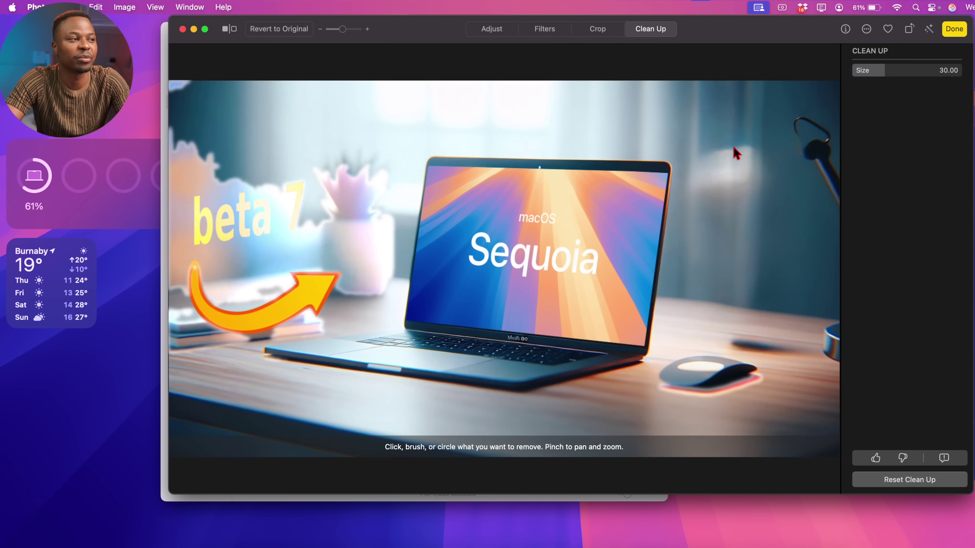
pyautogui.click(251, 241)
pyautogui.click(249, 271)
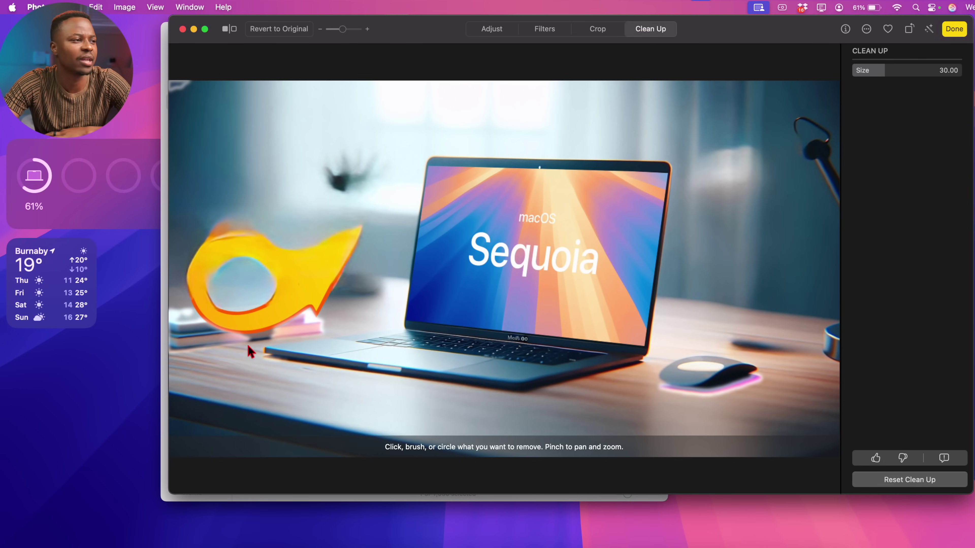
pyautogui.moveTo(232, 352)
pyautogui.mouseDown()
pyautogui.moveTo(330, 322)
pyautogui.moveTo(410, 219)
pyautogui.moveTo(338, 130)
pyautogui.moveTo(145, 248)
pyautogui.moveTo(200, 339)
pyautogui.moveTo(238, 355)
pyautogui.mouseUp()
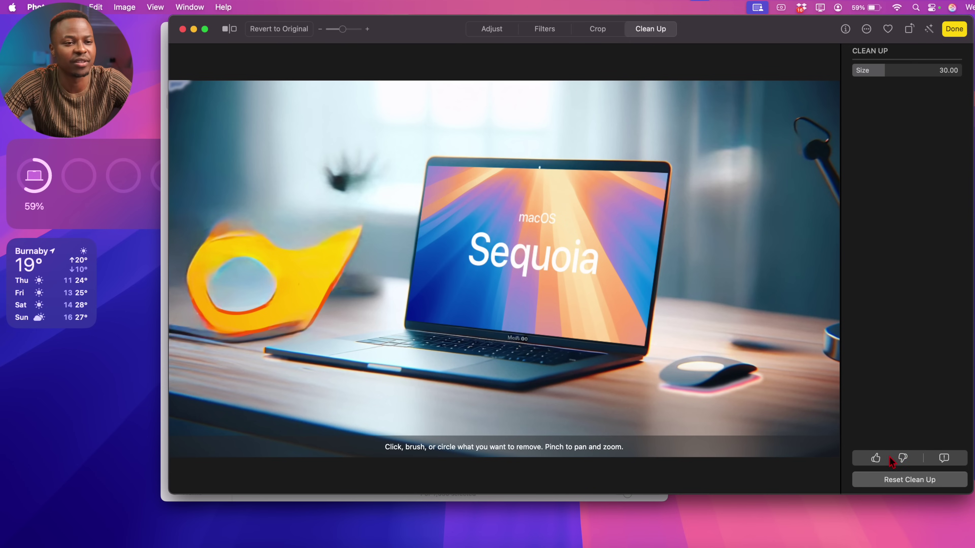
pyautogui.click(954, 30)
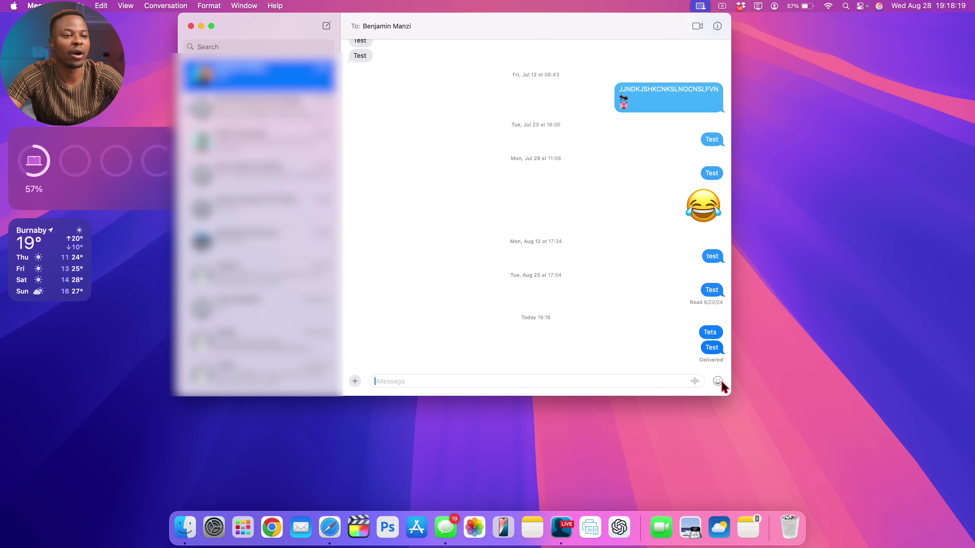
# - Open the Messages emoji picker, reopen it, and browse the frequently used row and smileys
pyautogui.click(717, 381)
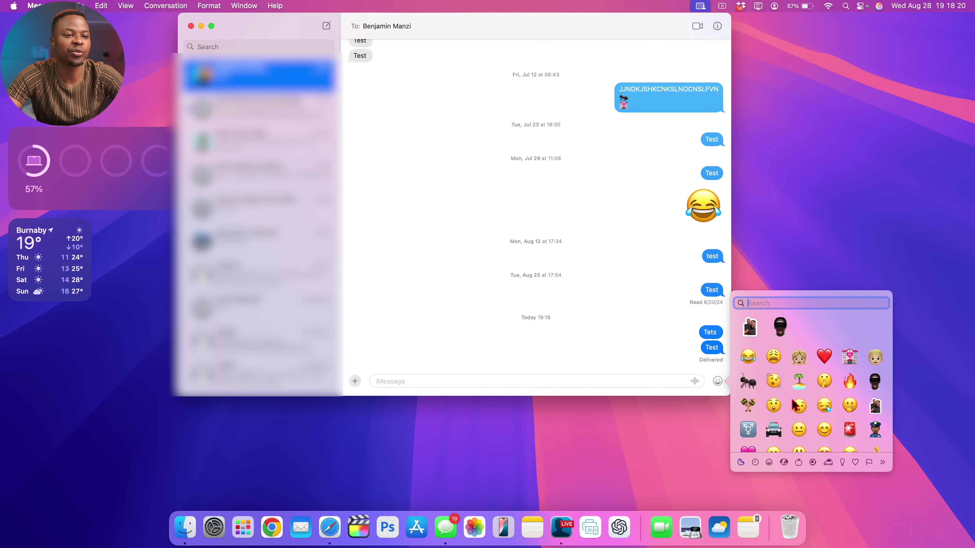
pyautogui.click(633, 272)
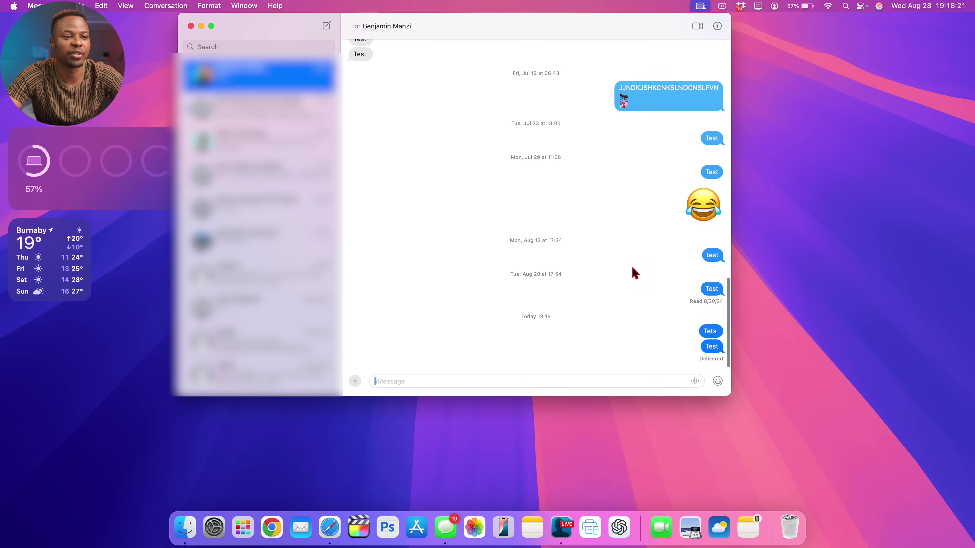
pyautogui.click(718, 375)
pyautogui.scroll(-3, 801, 401)
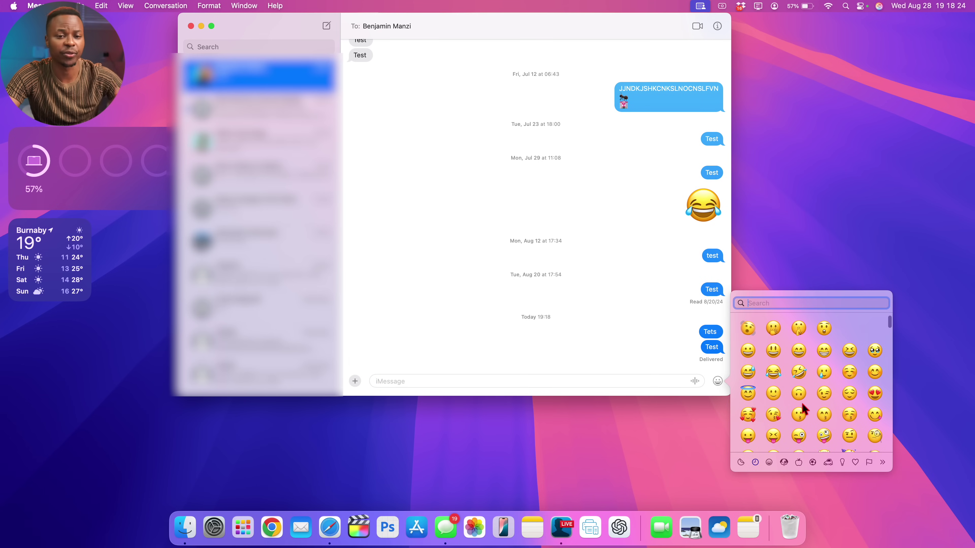
pyautogui.scroll(2, 802, 403)
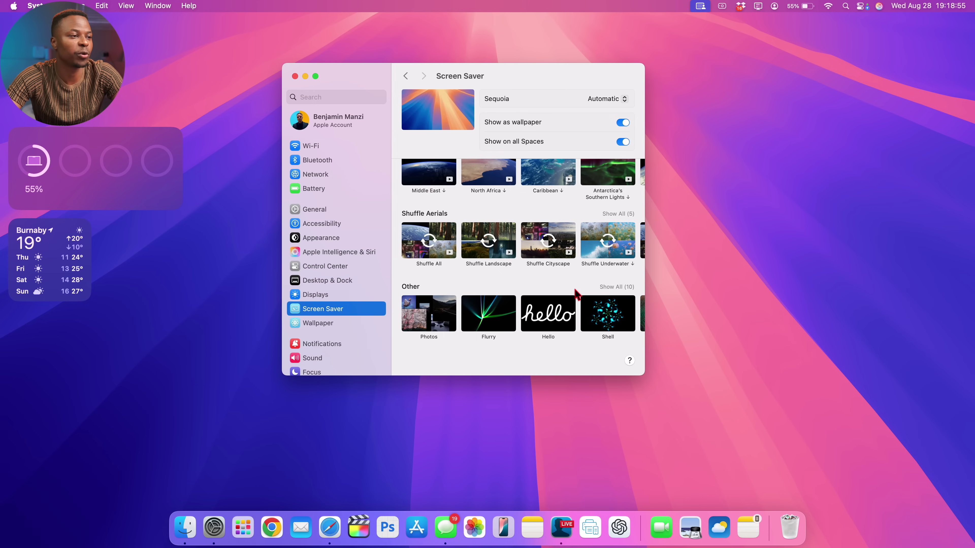
pyautogui.scroll(3, 576, 293)
pyautogui.hscroll(2, 576, 293)
pyautogui.scroll(8, 576, 294)
# - Browse the Wallpaper settings sections, then view the Sequoia screen saver settings
pyautogui.click(346, 326)
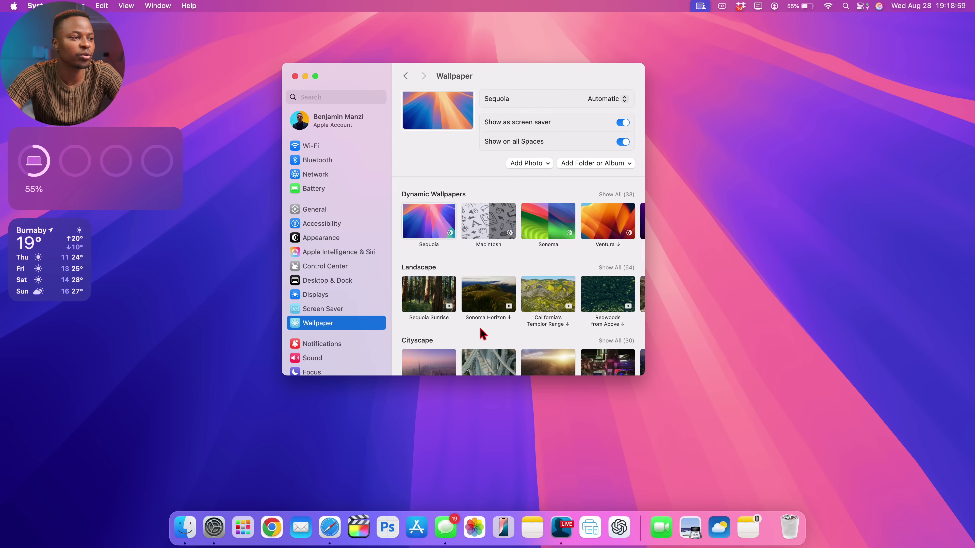
pyautogui.scroll(-10, 524, 299)
pyautogui.scroll(-5, 522, 299)
pyautogui.scroll(3, 576, 299)
pyautogui.hscroll(4, 615, 271)
pyautogui.hscroll(3, 618, 271)
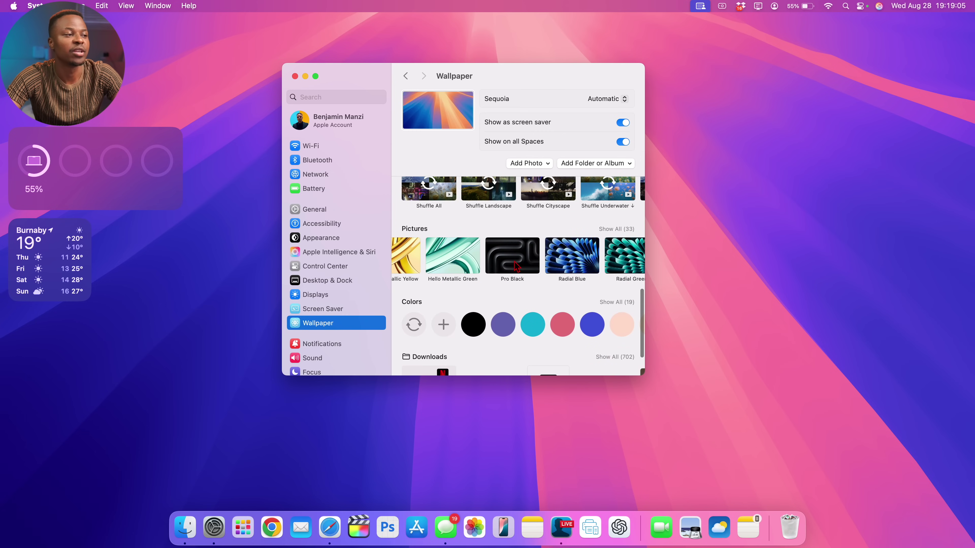
pyautogui.scroll(2, 517, 266)
pyautogui.click(338, 309)
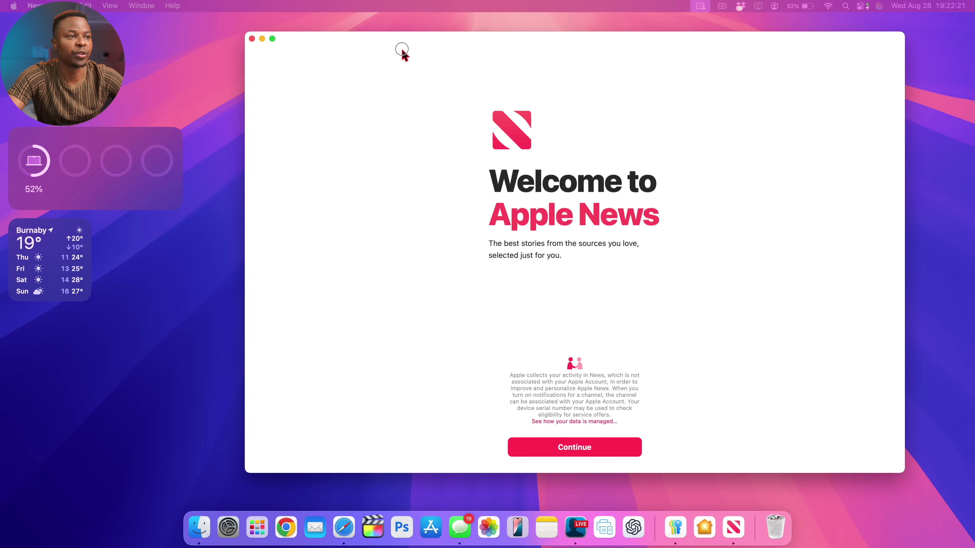
# - Drag the Welcome to Apple News window into place
pyautogui.moveTo(400, 53); pyautogui.dragTo(351, 45)
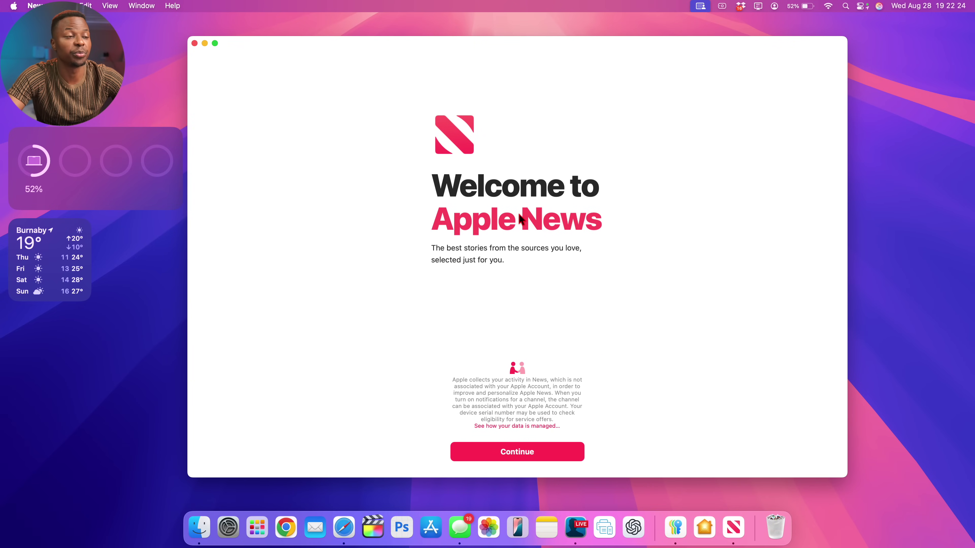
# - Get past the News welcome, decline the News+ free trial, and scroll the Today feed
pyautogui.click(545, 458)
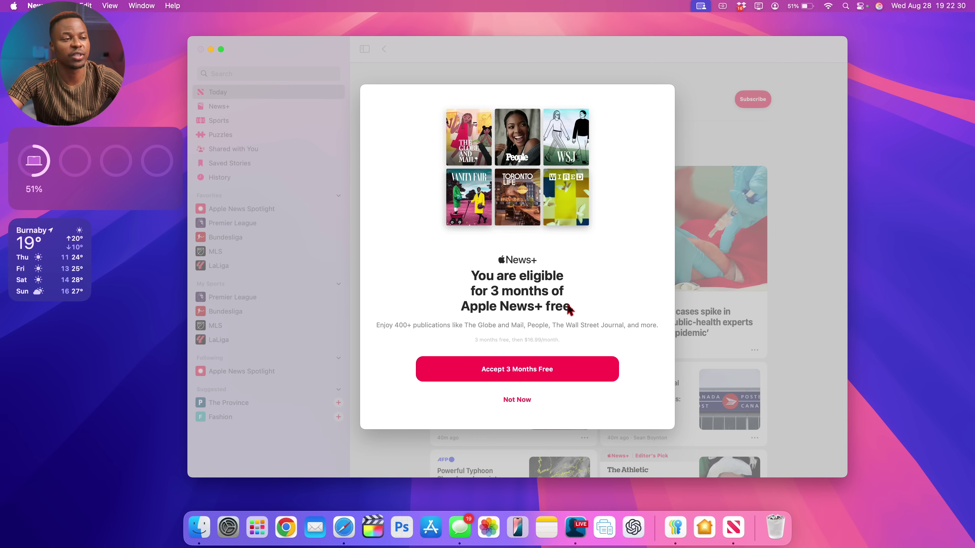
pyautogui.click(516, 400)
pyautogui.scroll(-2, 672, 271)
pyautogui.scroll(-5, 674, 272)
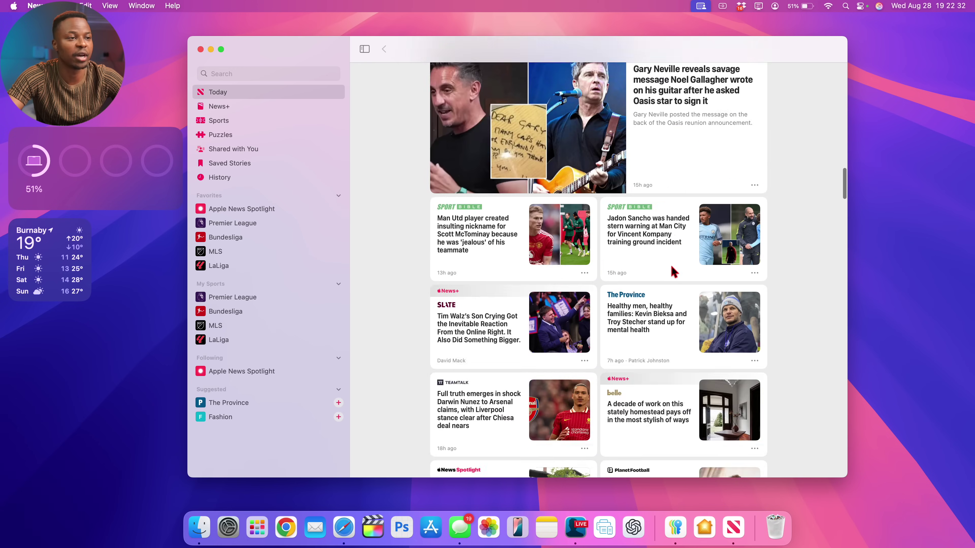
pyautogui.scroll(8, 674, 272)
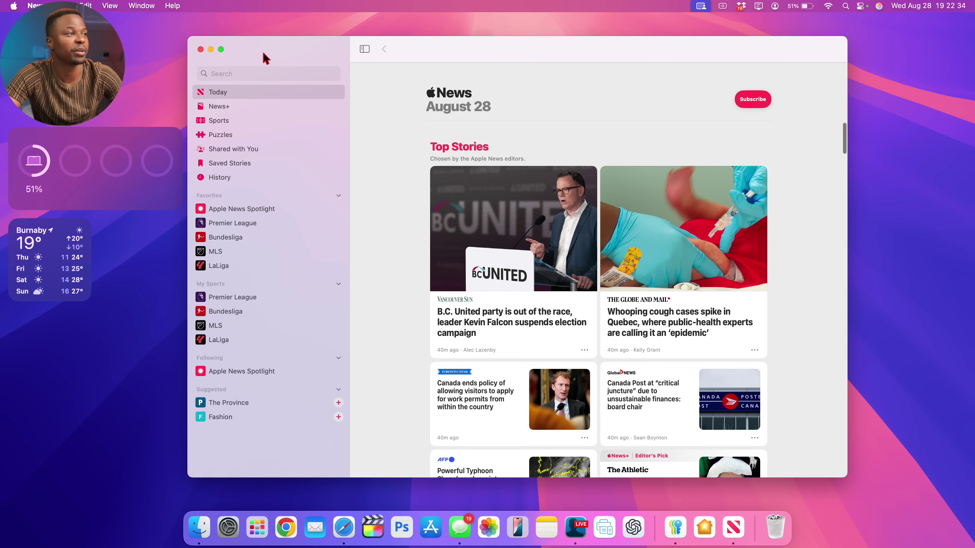
# - Close News, then scroll the 9to5Mac article in Safari and highlight its title's first words
pyautogui.click(200, 50)
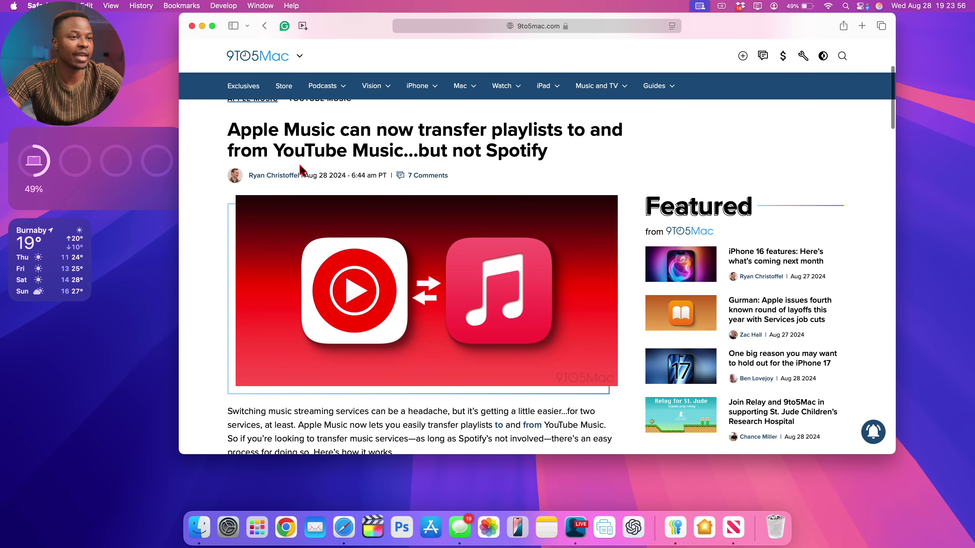
pyautogui.scroll(1, 301, 169)
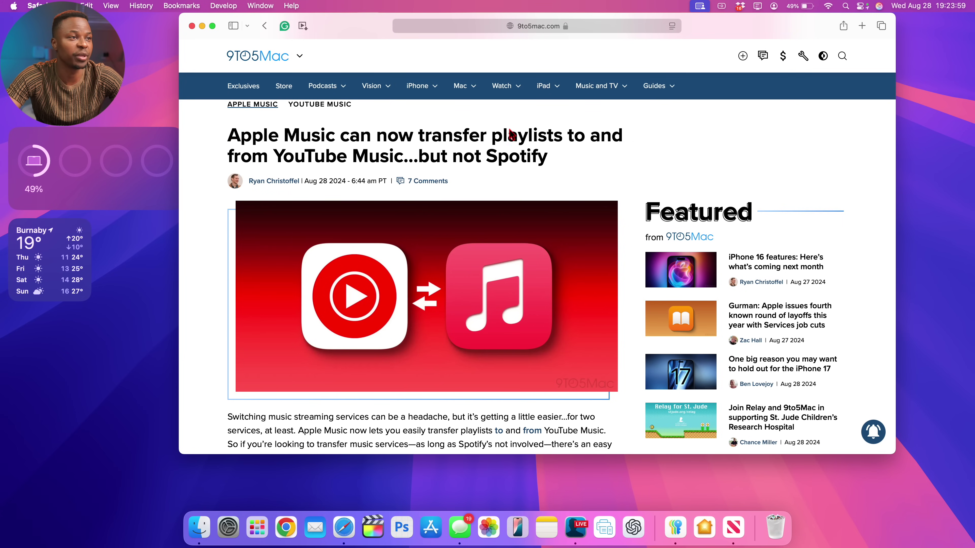
pyautogui.scroll(-1, 230, 135)
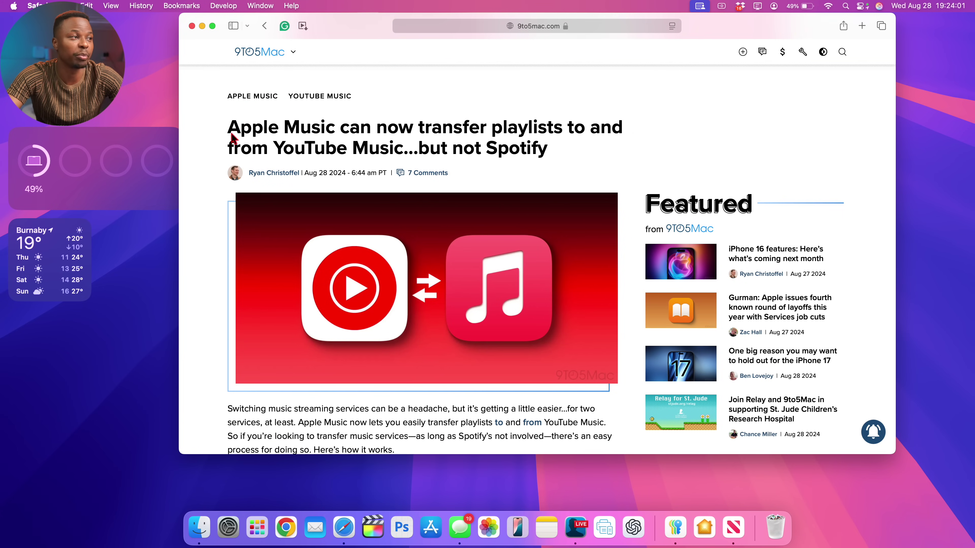
pyautogui.moveTo(228, 126); pyautogui.dragTo(510, 130)
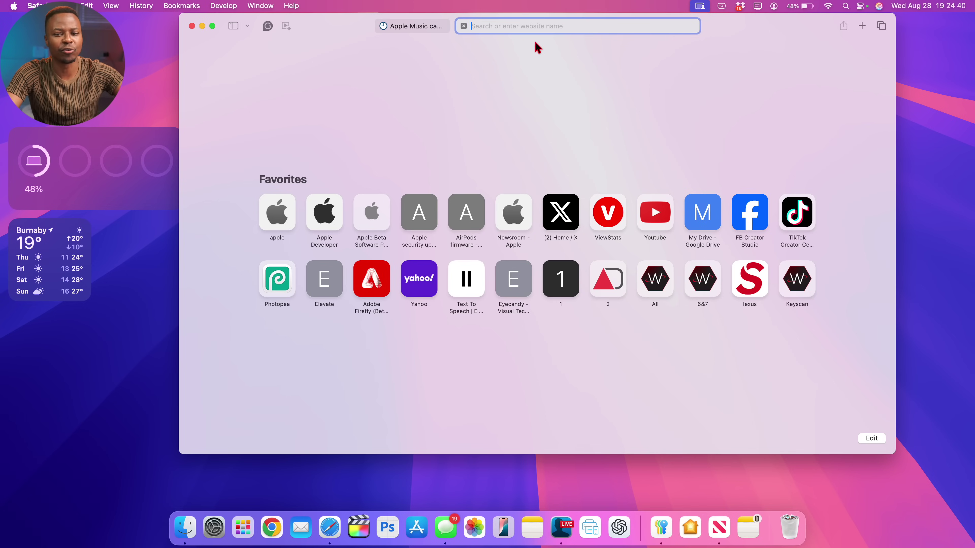
# - Check About Safari, move the dialog aside, and highlight the version number 18.1
pyautogui.click(36, 5)
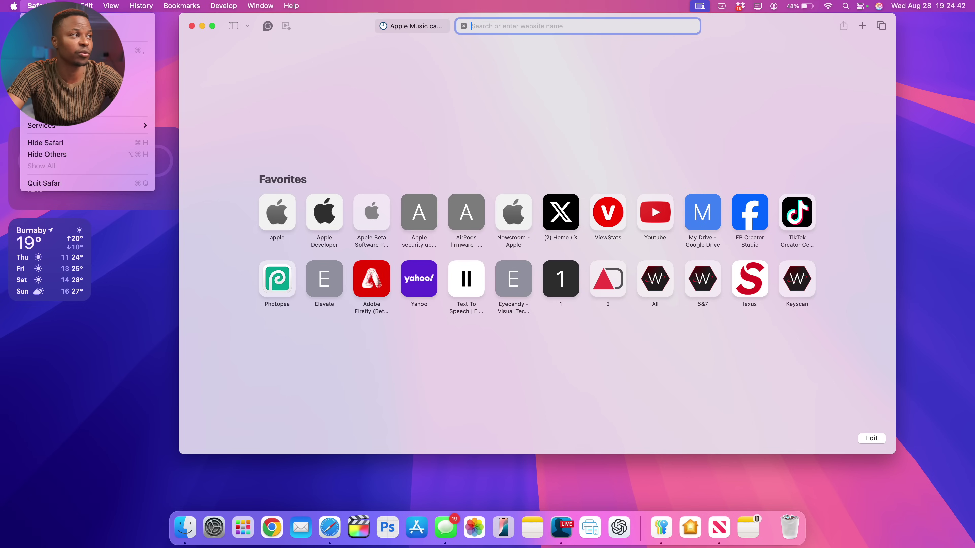
pyautogui.click(54, 18)
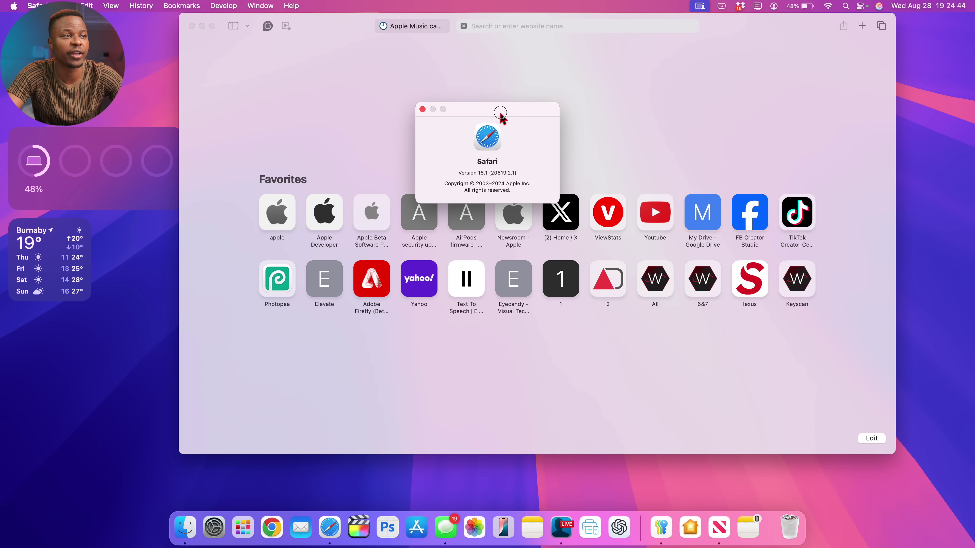
pyautogui.moveTo(500, 113); pyautogui.dragTo(565, 78)
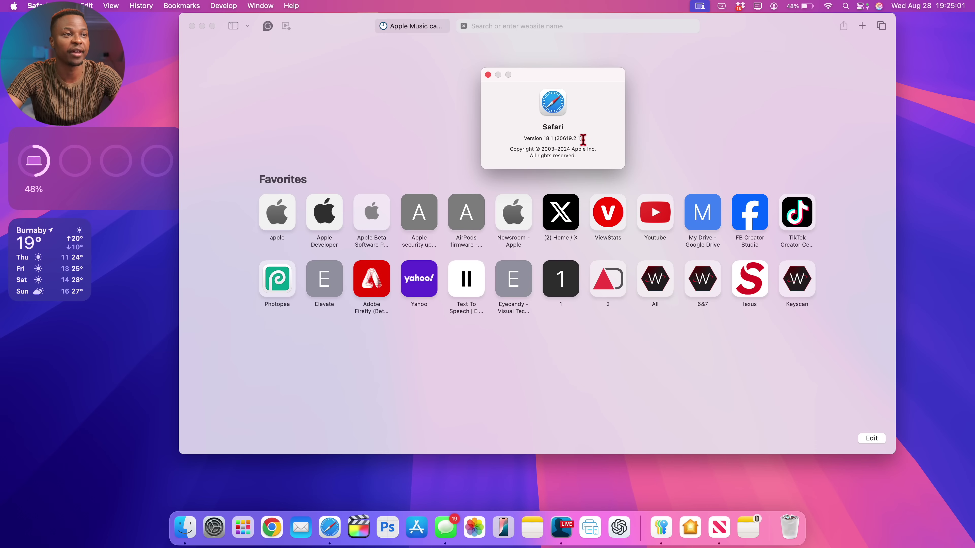
pyautogui.moveTo(583, 140); pyautogui.dragTo(512, 138)
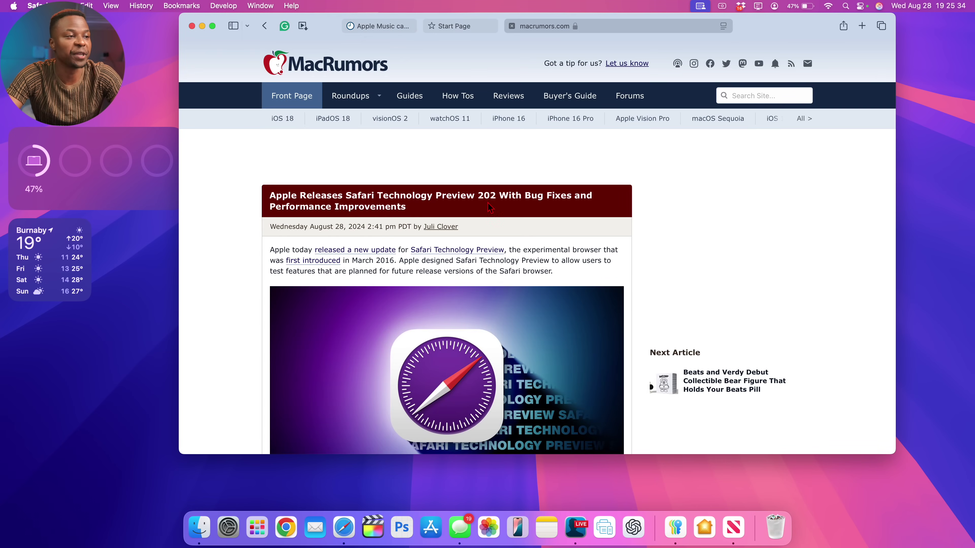
# - Scroll through the MacRumors article on Safari Technology Preview 202
pyautogui.scroll(-20, 488, 203)
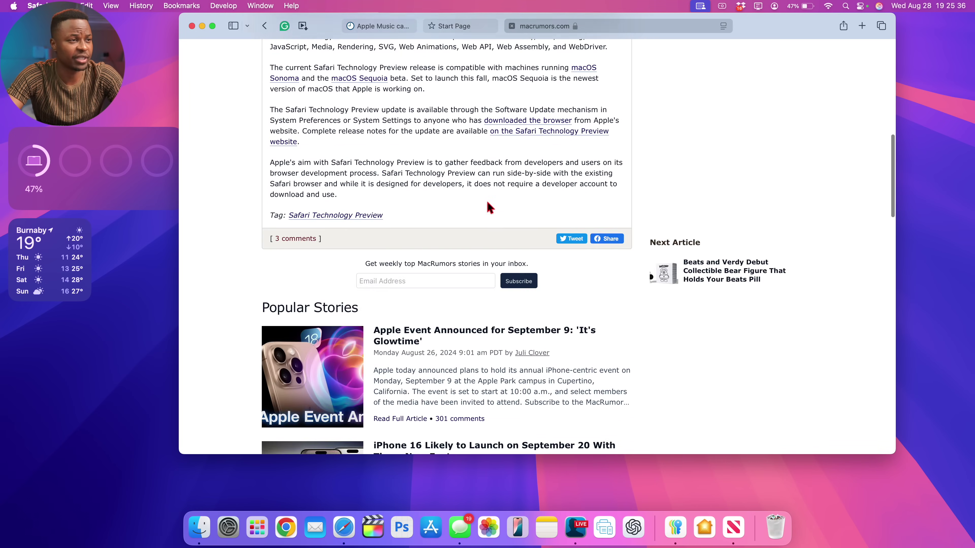
pyautogui.scroll(20, 489, 206)
pyautogui.scroll(-3, 488, 207)
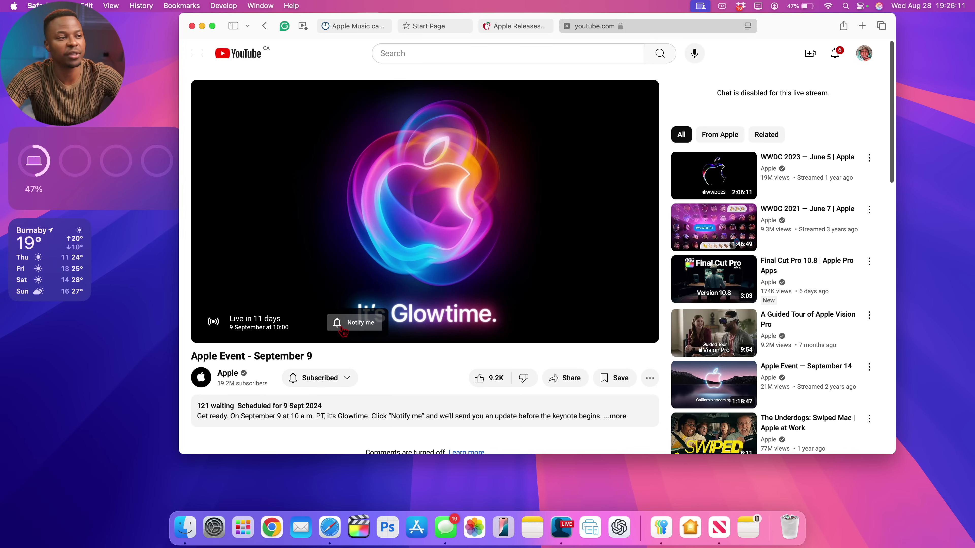
# - Turn on notifications for the Apple Event September 9 stream, then open Calendar's August view
pyautogui.click(357, 332)
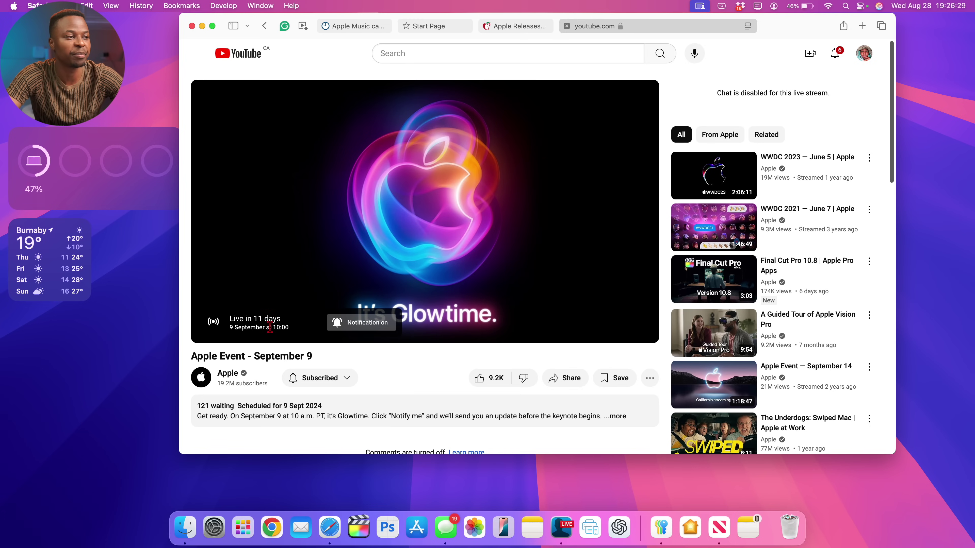
pyautogui.scroll(-6, 503, 253)
pyautogui.scroll(5, 503, 253)
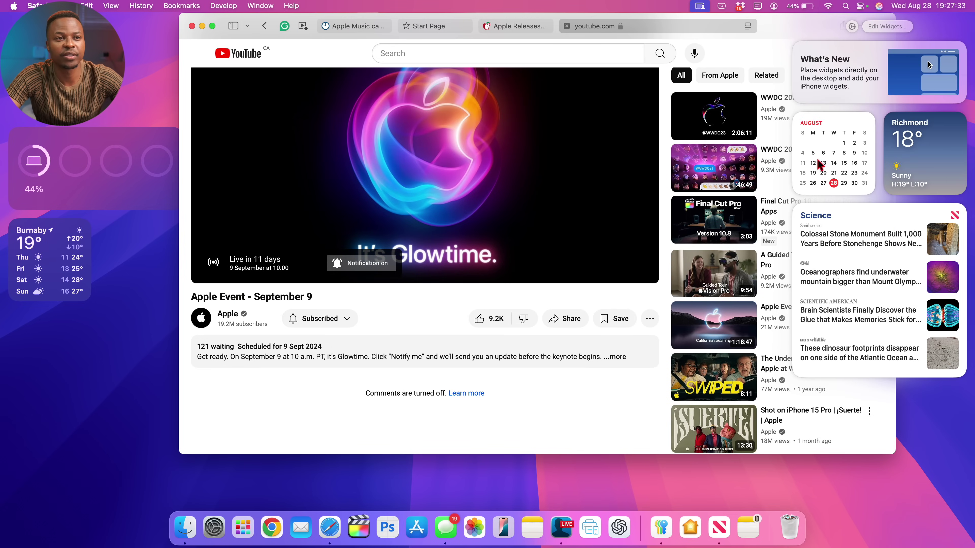
pyautogui.click(820, 165)
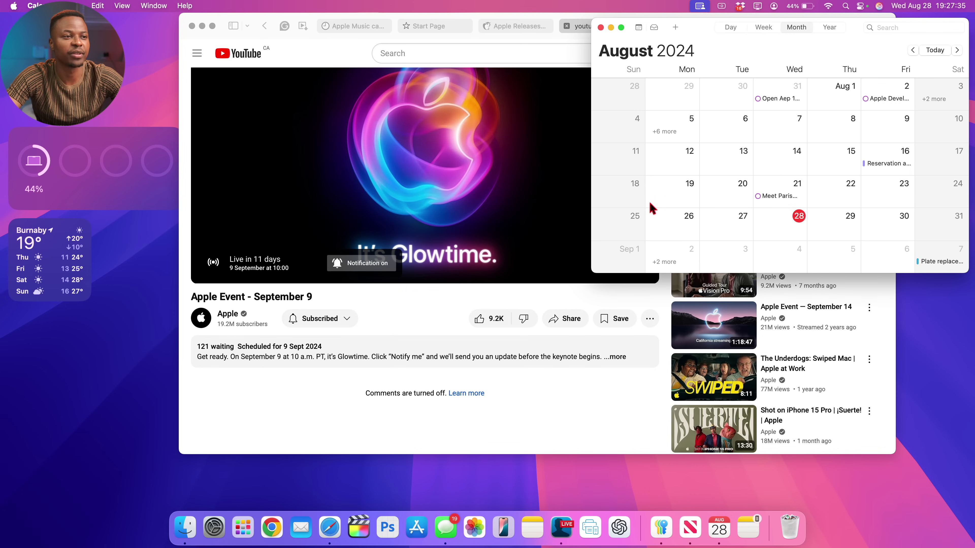
# - Move the Calendar window left, page ahead to September 2024, and close it
pyautogui.click(887, 29)
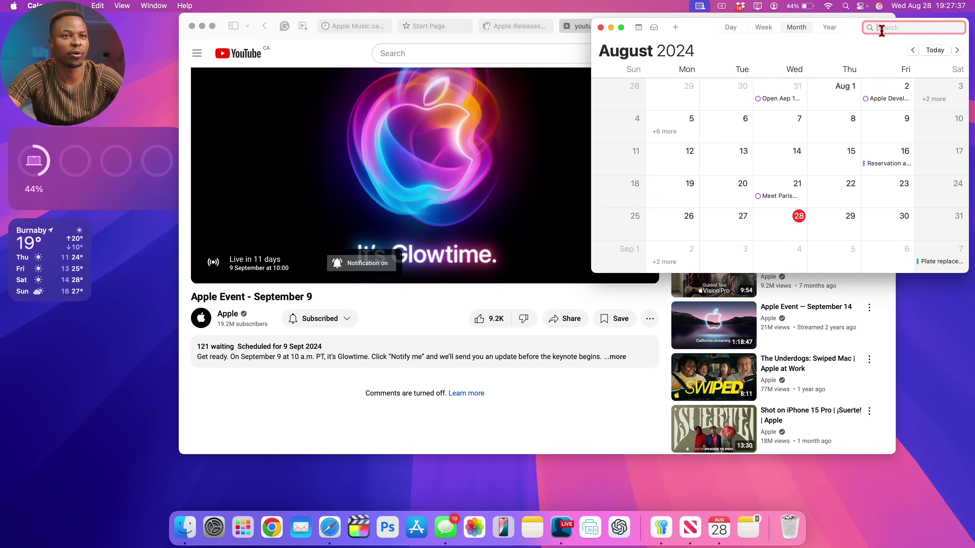
pyautogui.moveTo(709, 28); pyautogui.dragTo(549, 51)
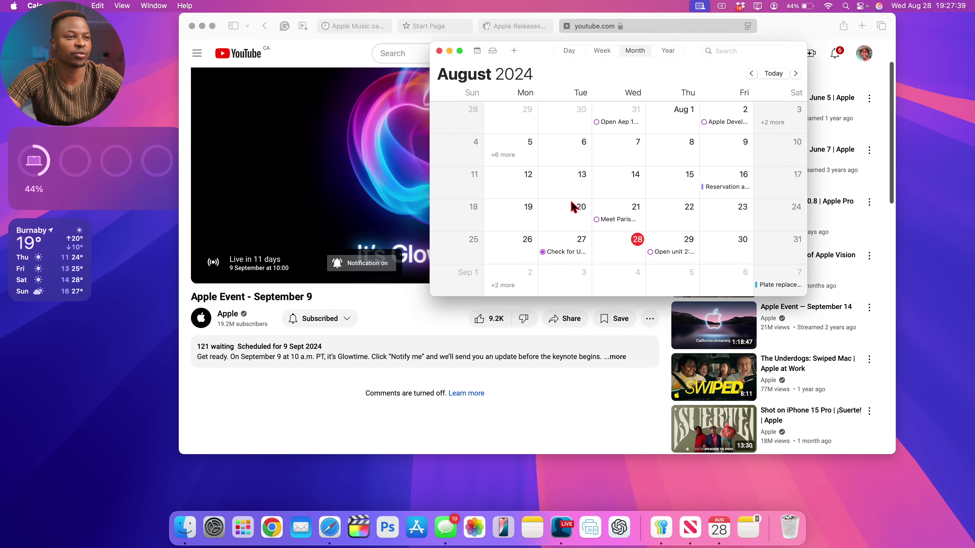
pyautogui.scroll(-5, 572, 208)
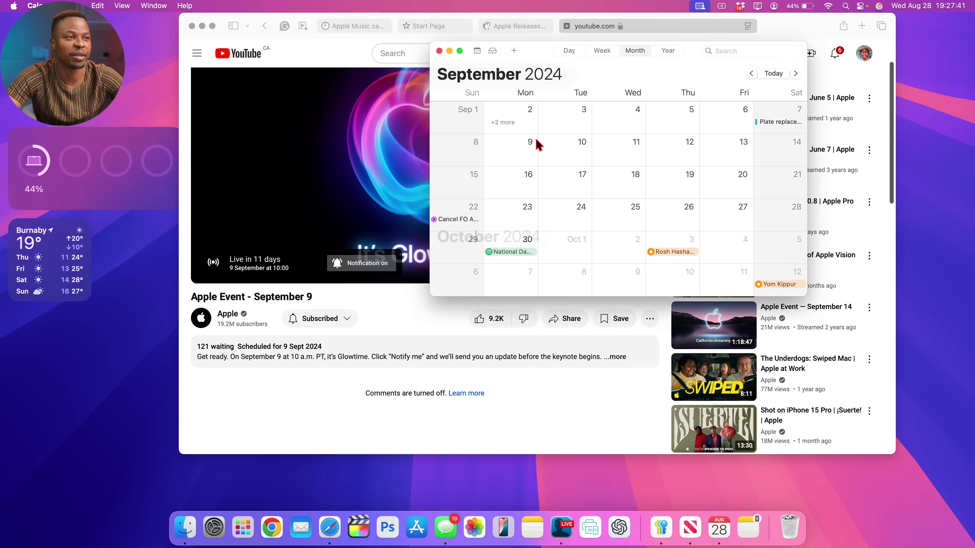
pyautogui.scroll(4, 529, 152)
pyautogui.scroll(-5, 530, 153)
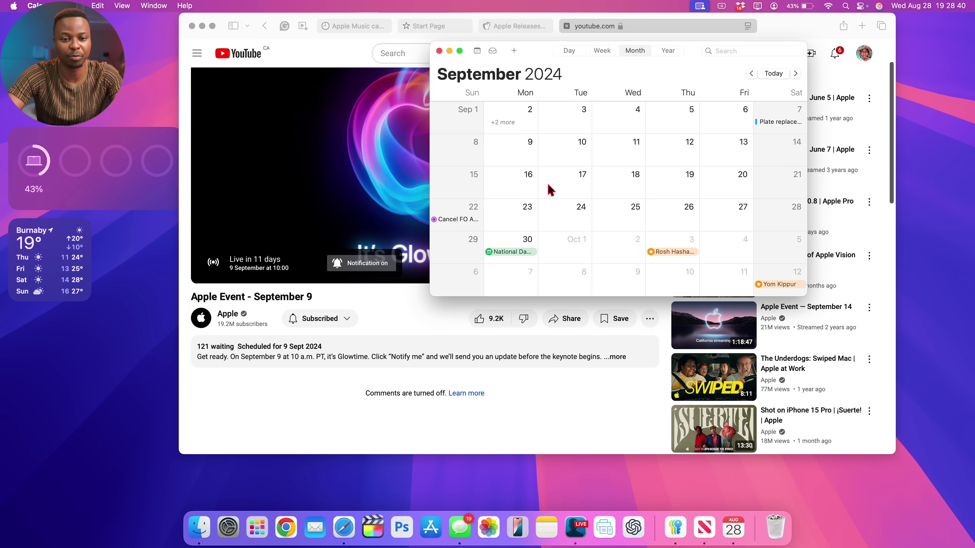
pyautogui.click(439, 50)
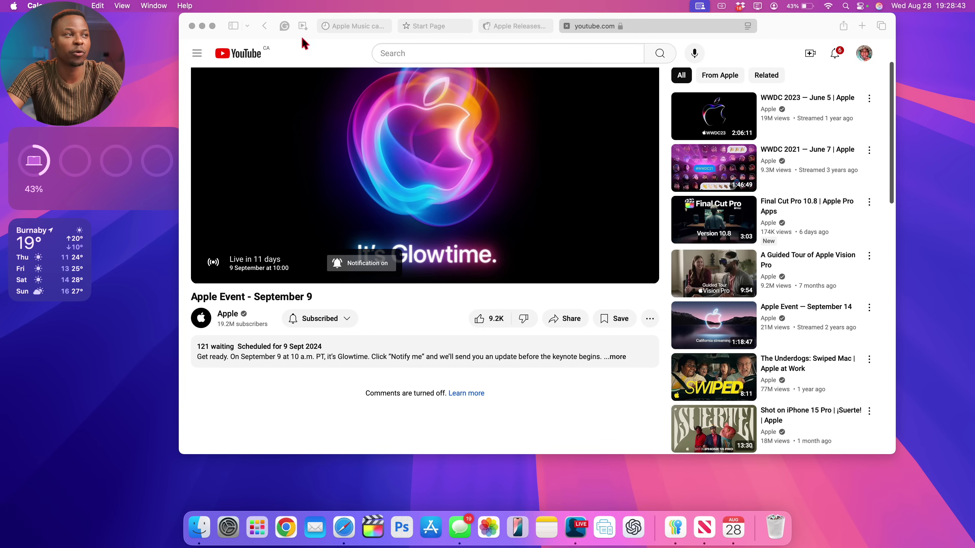
# - Minimize Safari to reveal the desktop and Notification Center widgets
pyautogui.click(202, 26)
pyautogui.hscroll(5, 203, 30)
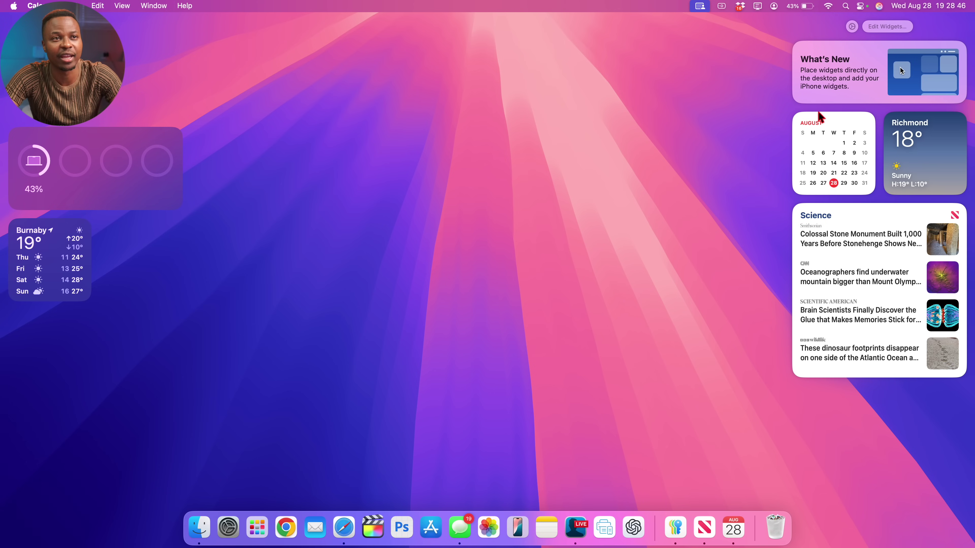